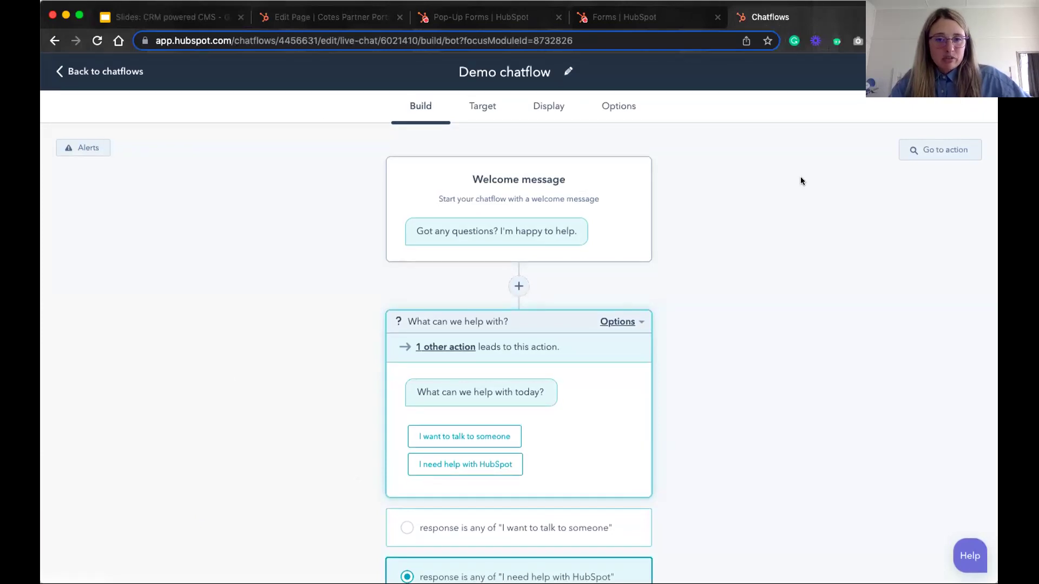
Select the "I want to talk to someone" branch and examine its actions from Get name through Meeting or chat
{"action": "scroll", "coordinate": [801, 180], "scroll_direction": "down", "scroll_amount": 5}
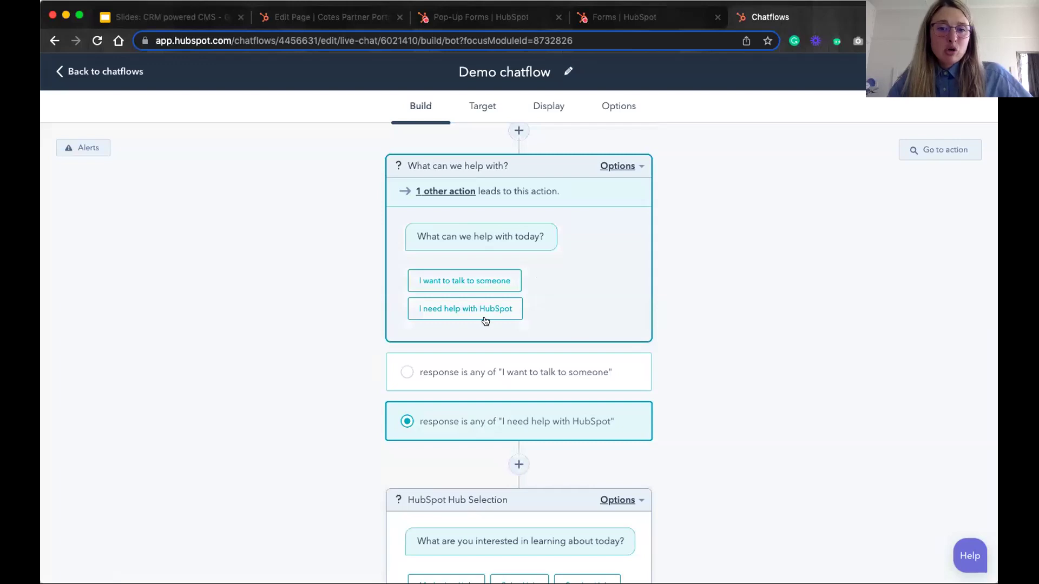
{"action": "left_click", "coordinate": [644, 372]}
{"action": "scroll", "coordinate": [781, 216], "scroll_direction": "down", "scroll_amount": 5}
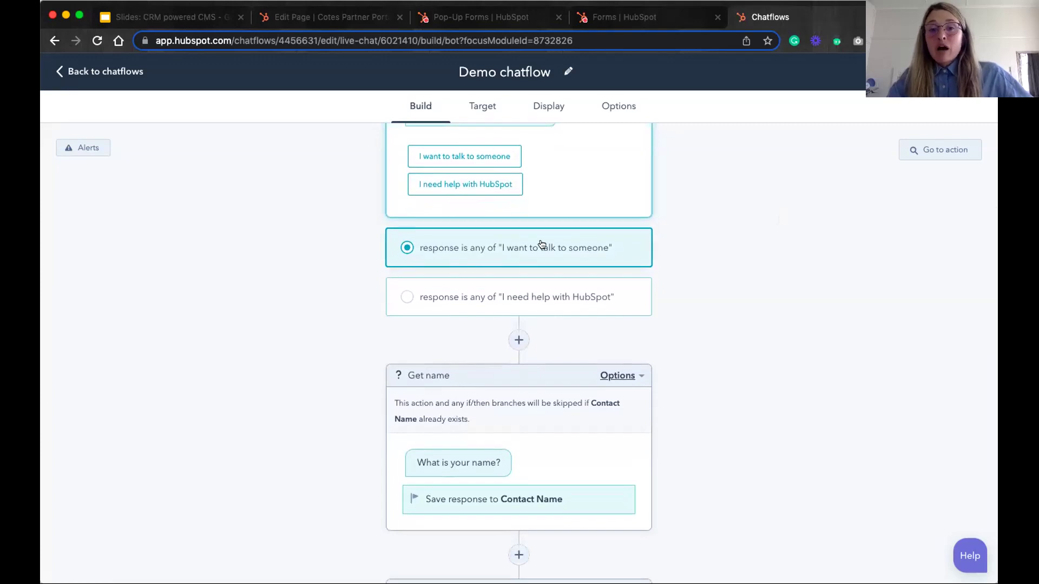
{"action": "scroll", "coordinate": [810, 300], "scroll_direction": "down", "scroll_amount": 7}
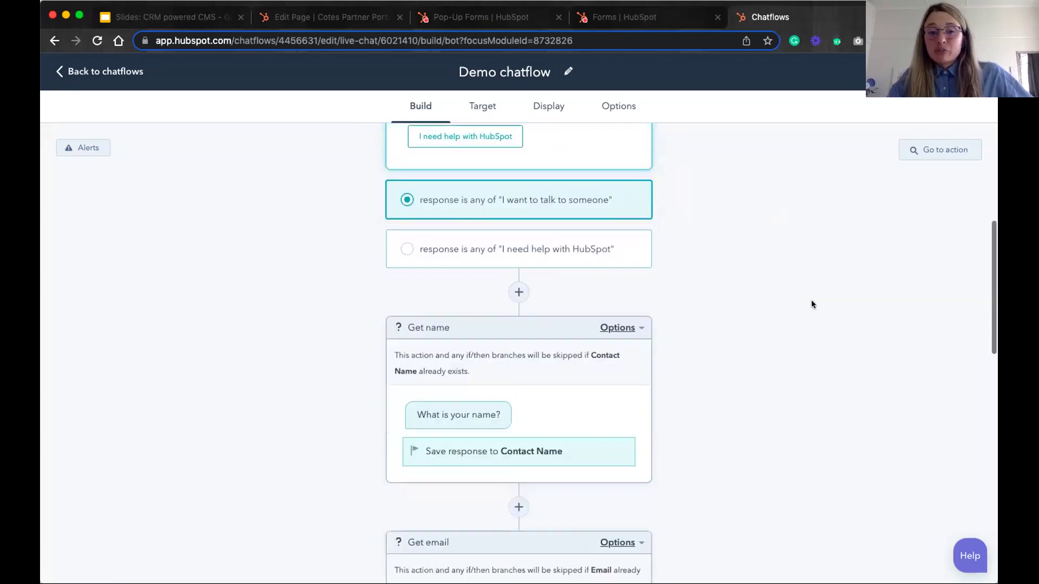
{"action": "scroll", "coordinate": [729, 300], "scroll_direction": "down", "scroll_amount": 5}
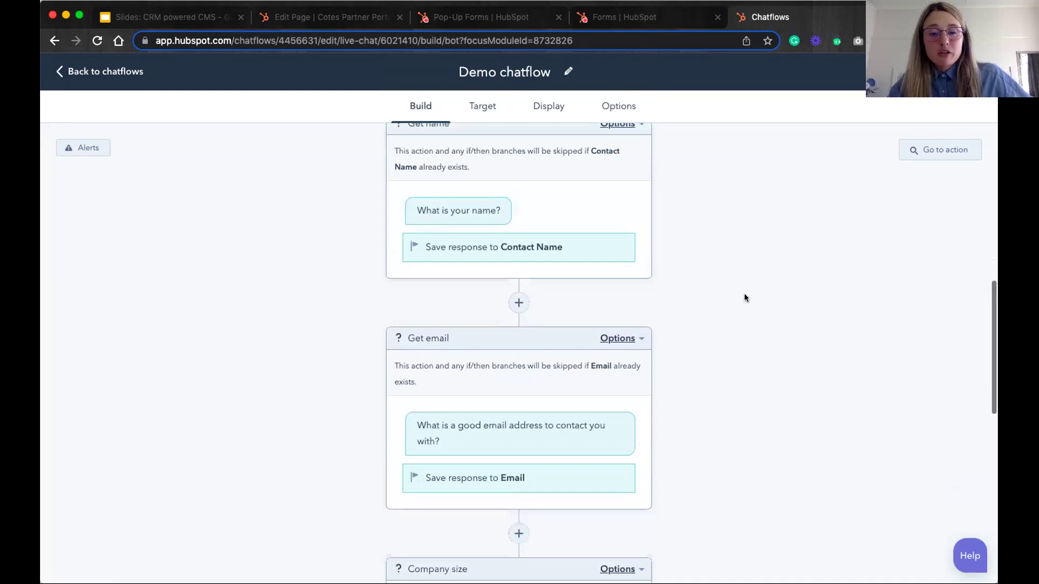
{"action": "scroll", "coordinate": [729, 359], "scroll_direction": "down", "scroll_amount": 6}
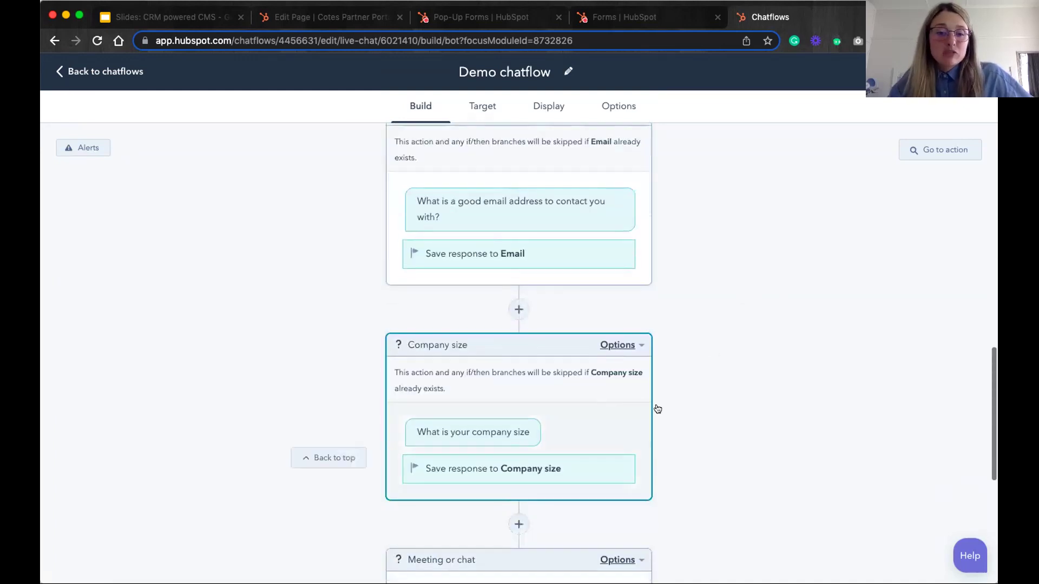
{"action": "scroll", "coordinate": [800, 353], "scroll_direction": "up", "scroll_amount": 1}
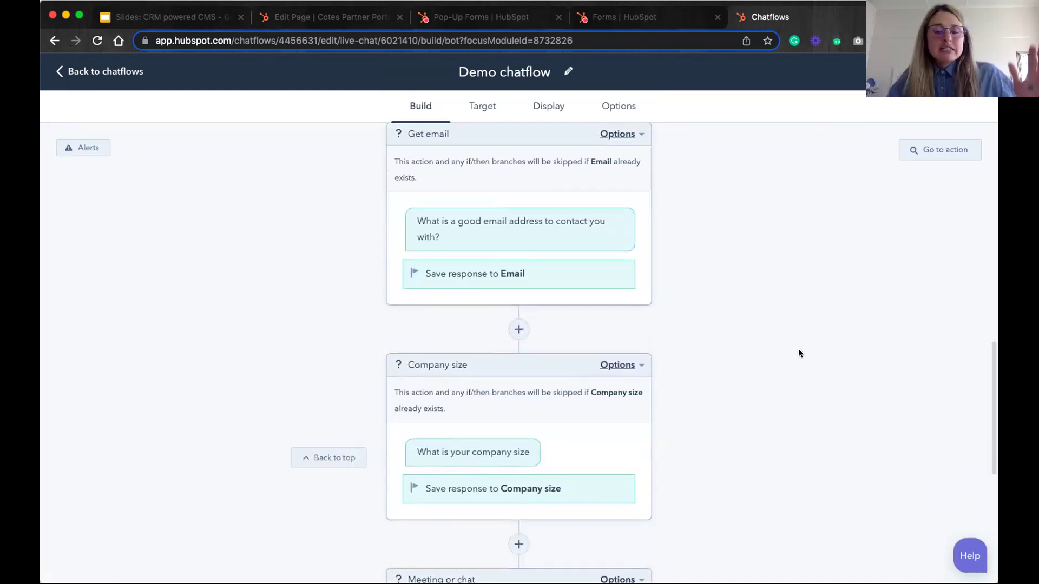
{"action": "scroll", "coordinate": [799, 350], "scroll_direction": "up", "scroll_amount": 4}
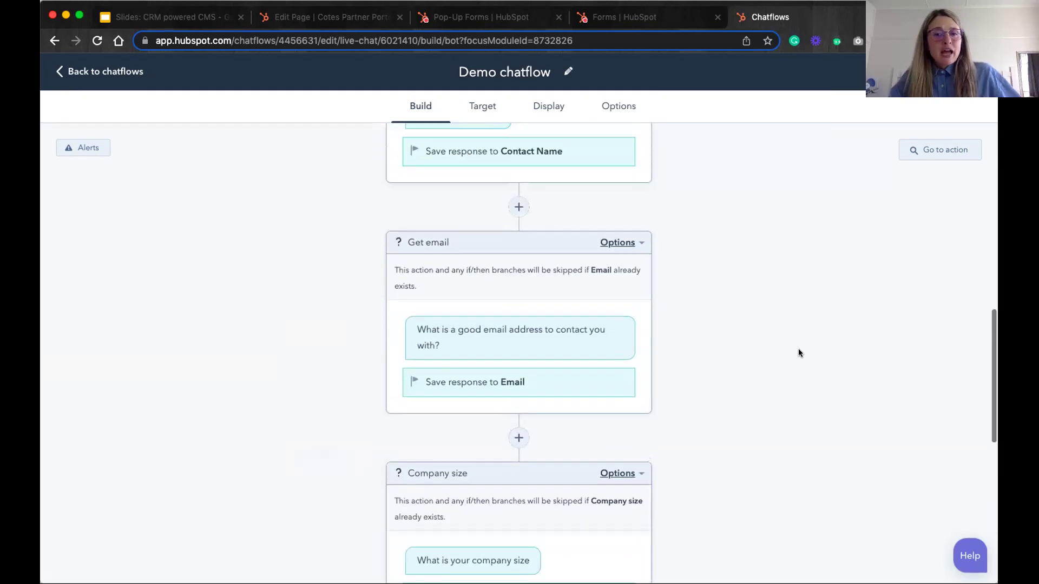
{"action": "scroll", "coordinate": [664, 326], "scroll_direction": "up", "scroll_amount": 7}
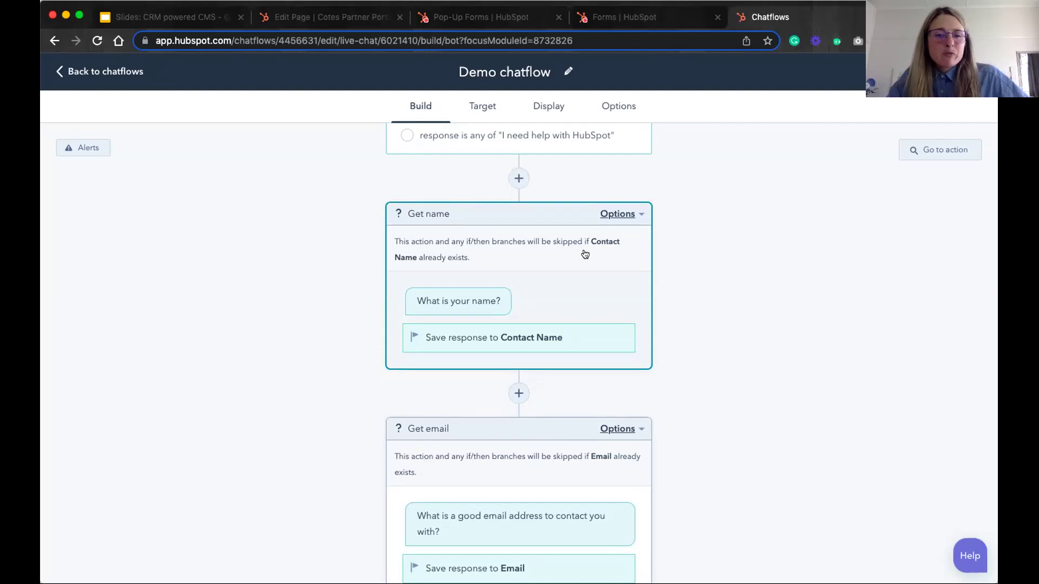
{"action": "scroll", "coordinate": [585, 253], "scroll_direction": "down", "scroll_amount": 7}
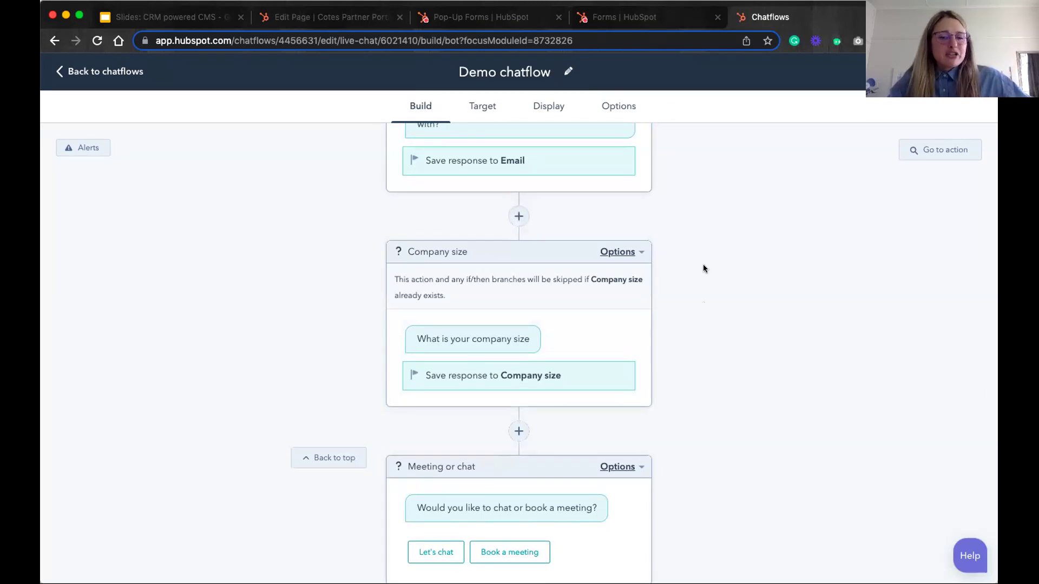
{"action": "scroll", "coordinate": [703, 264], "scroll_direction": "down", "scroll_amount": 3}
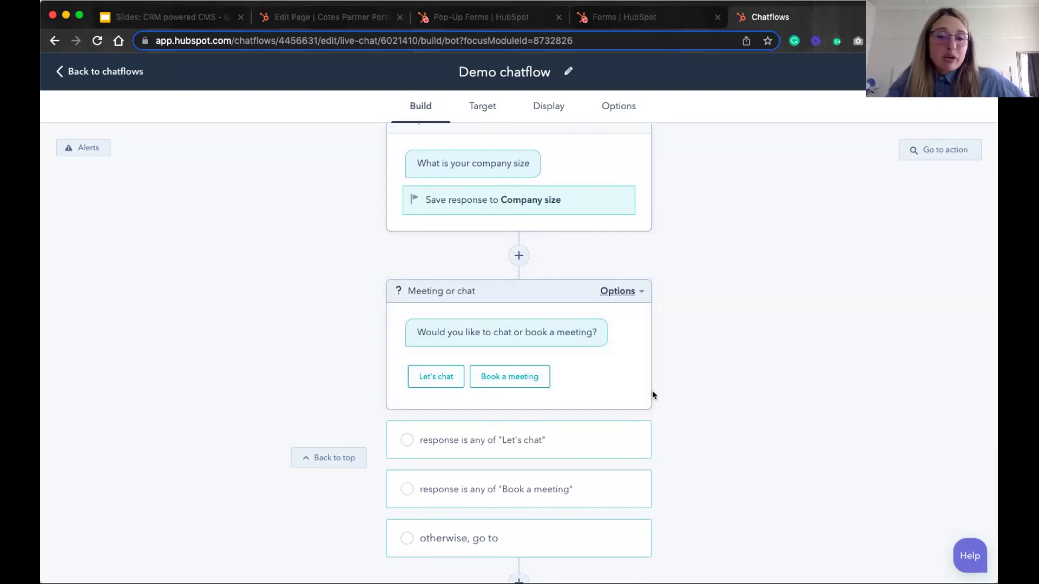
{"action": "scroll", "coordinate": [777, 360], "scroll_direction": "down", "scroll_amount": 1}
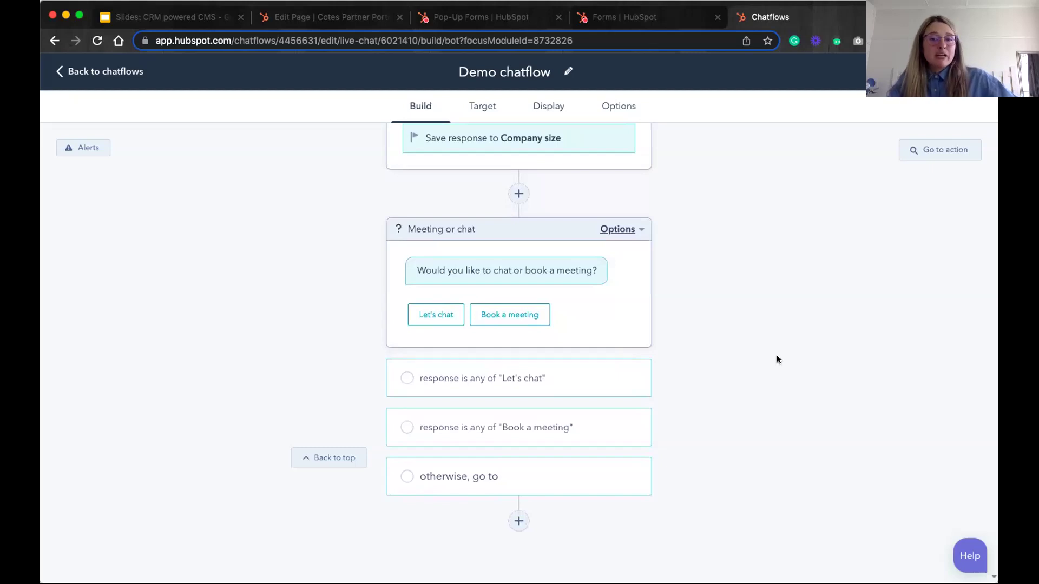
Switch to the "I need help with HubSpot" branch and examine its HubSpot Hub Selection question and response branches
{"action": "scroll", "coordinate": [778, 360], "scroll_direction": "up", "scroll_amount": 7}
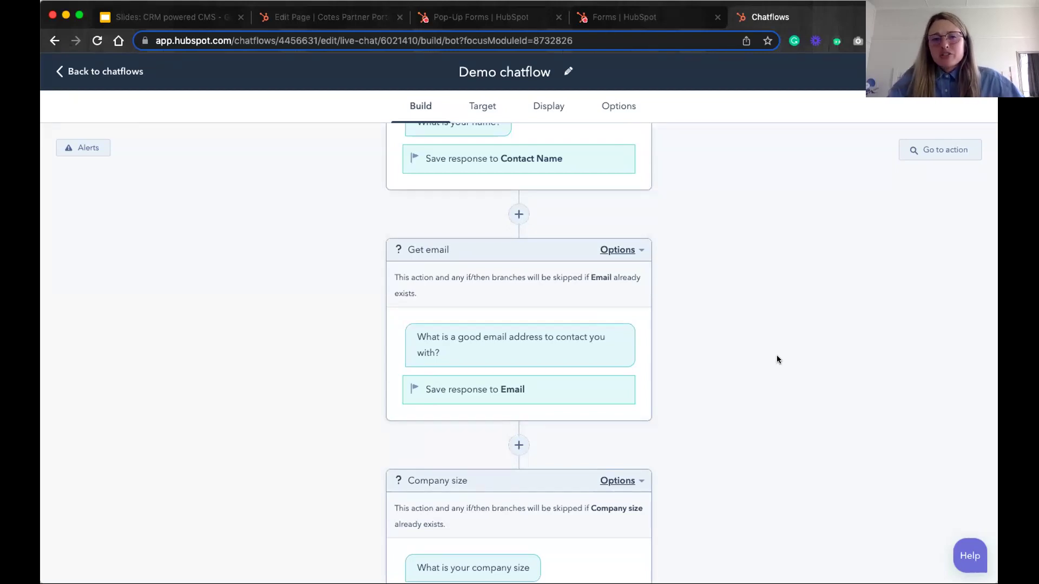
{"action": "scroll", "coordinate": [777, 360], "scroll_direction": "up", "scroll_amount": 5}
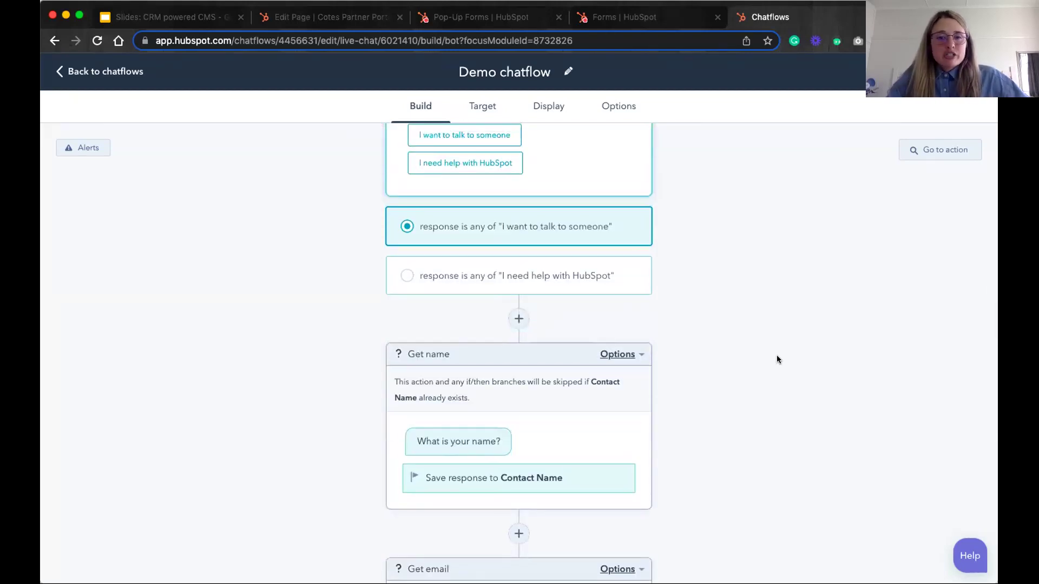
{"action": "scroll", "coordinate": [777, 358], "scroll_direction": "up", "scroll_amount": 2}
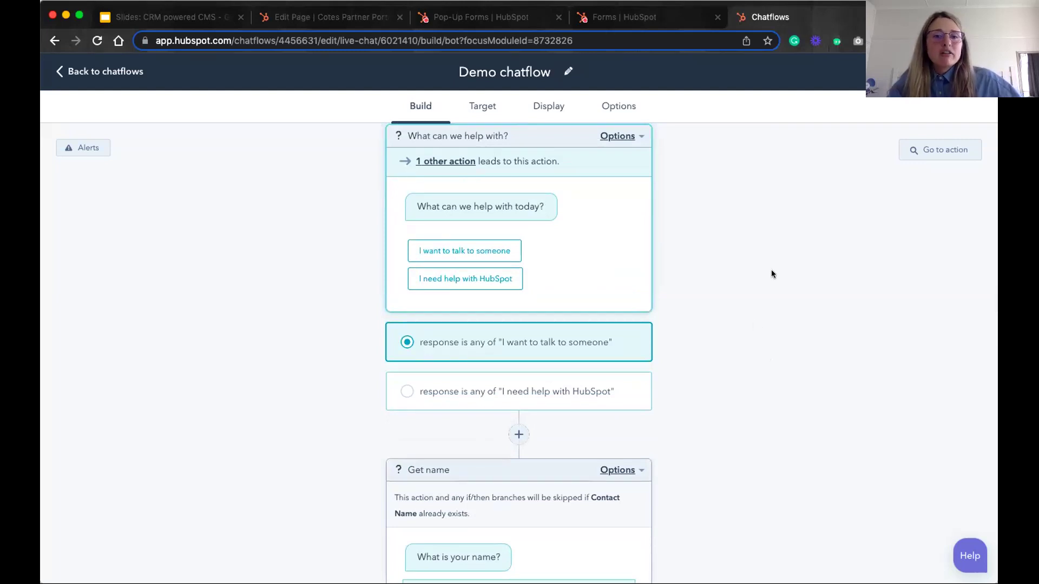
{"action": "left_click", "coordinate": [499, 392]}
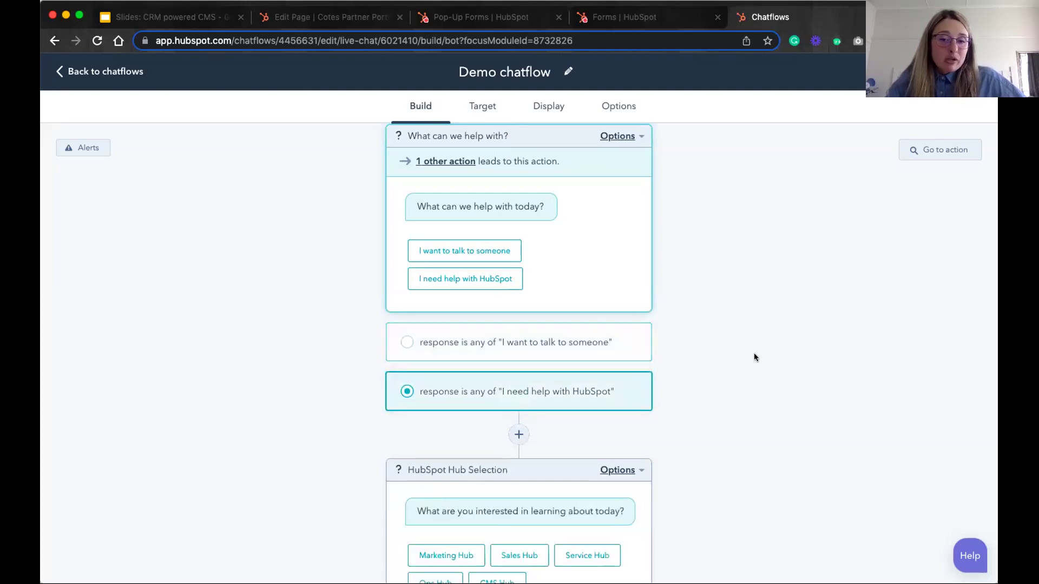
{"action": "scroll", "coordinate": [756, 357], "scroll_direction": "down", "scroll_amount": 5}
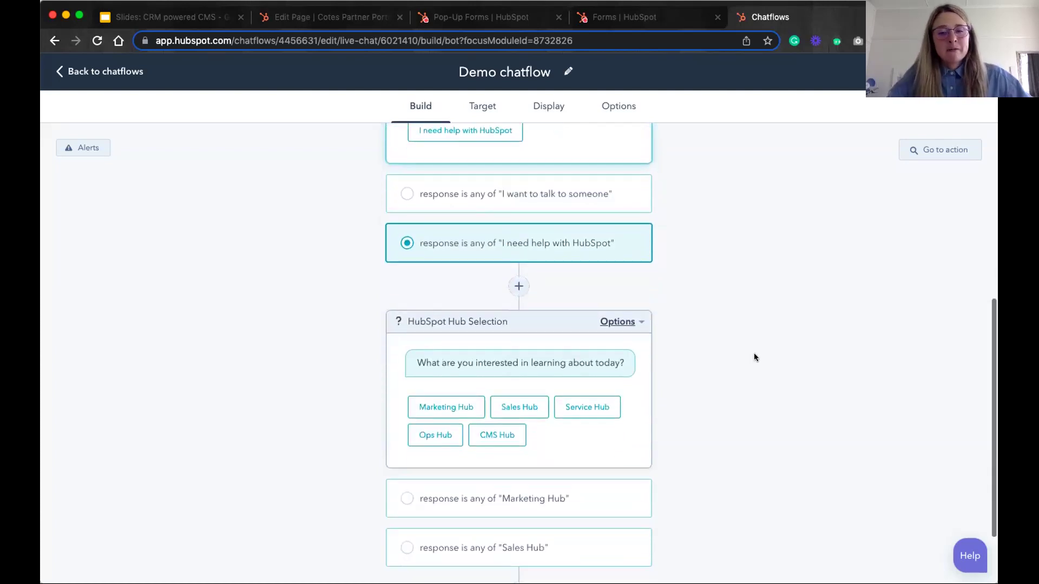
{"action": "scroll", "coordinate": [755, 358], "scroll_direction": "down", "scroll_amount": 1}
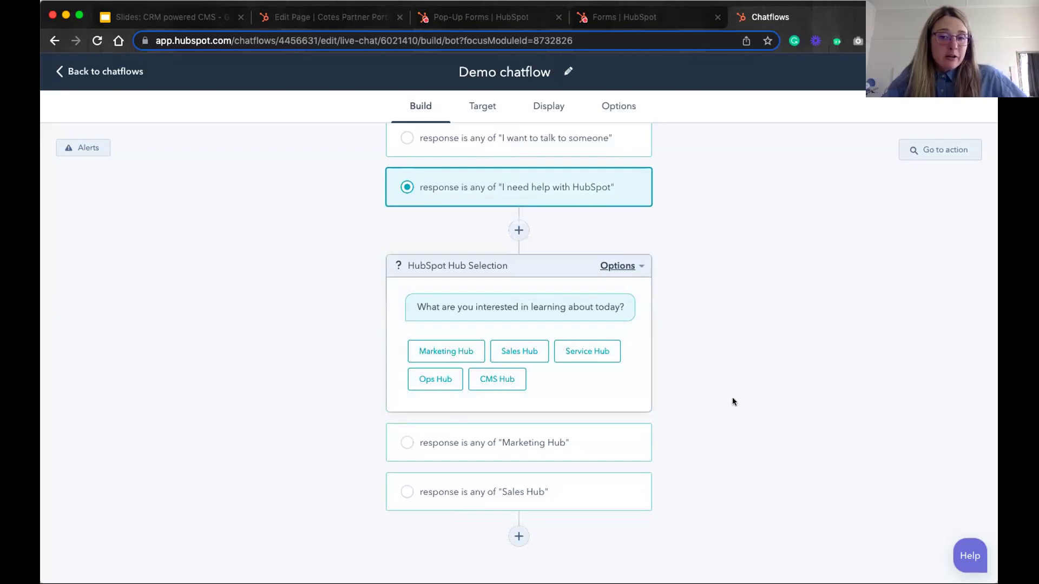
{"action": "scroll", "coordinate": [733, 401], "scroll_direction": "down", "scroll_amount": 1}
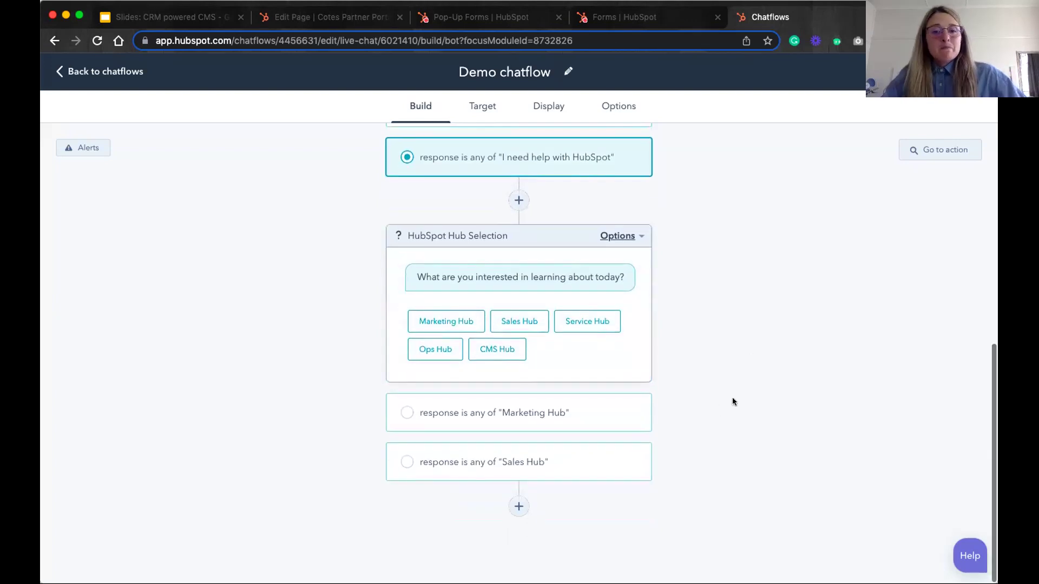
Select the "Marketing Hub" response branch and examine its job title question, KB message and Knowledge Base article actions
{"action": "left_click", "coordinate": [583, 407]}
{"action": "scroll", "coordinate": [791, 337], "scroll_direction": "down", "scroll_amount": 5}
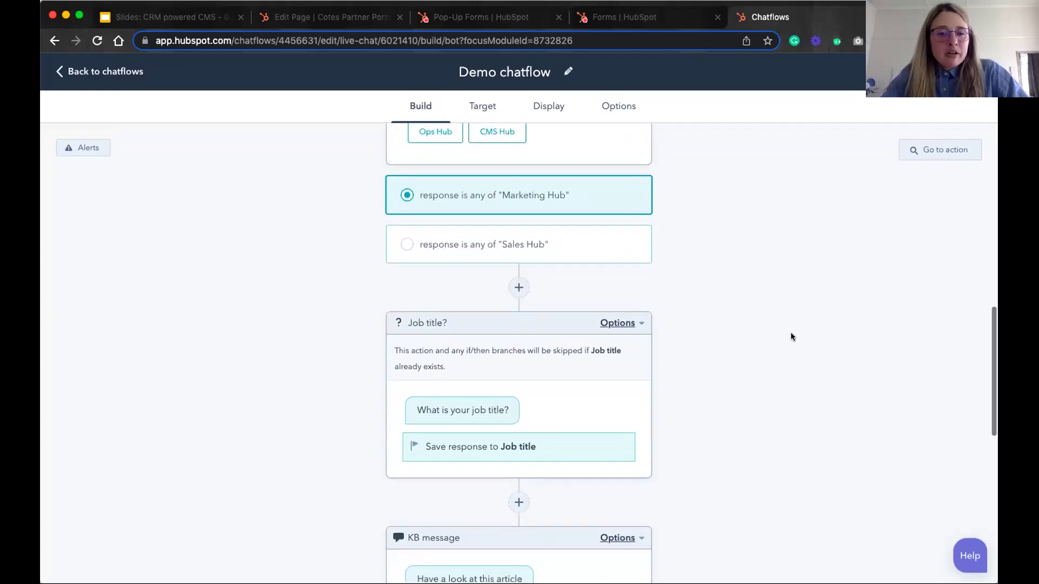
{"action": "scroll", "coordinate": [791, 333], "scroll_direction": "down", "scroll_amount": 1}
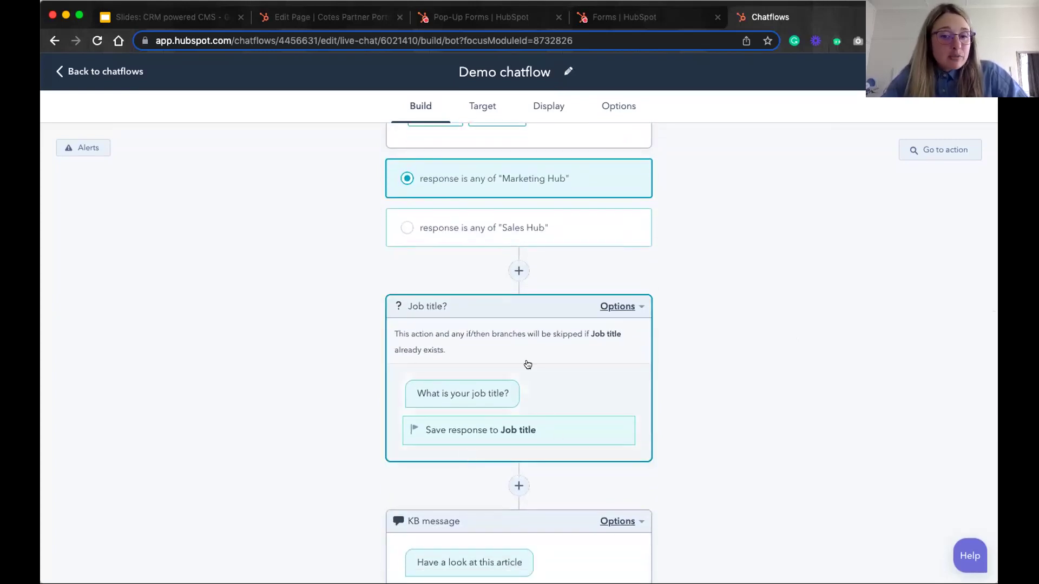
{"action": "scroll", "coordinate": [739, 389], "scroll_direction": "down", "scroll_amount": 2}
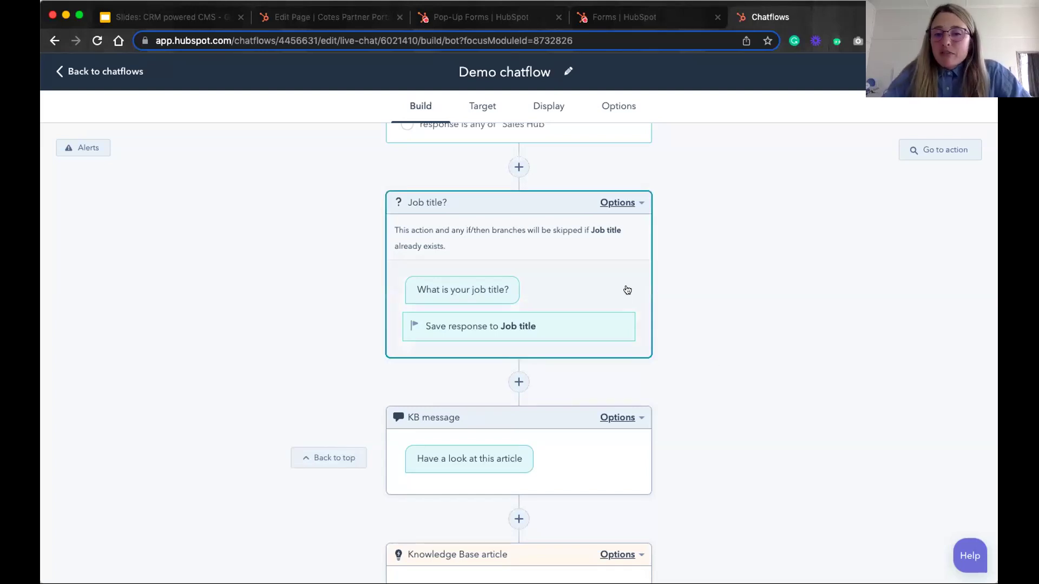
{"action": "scroll", "coordinate": [716, 300], "scroll_direction": "down", "scroll_amount": 1}
{"action": "scroll", "coordinate": [715, 299], "scroll_direction": "down", "scroll_amount": 1}
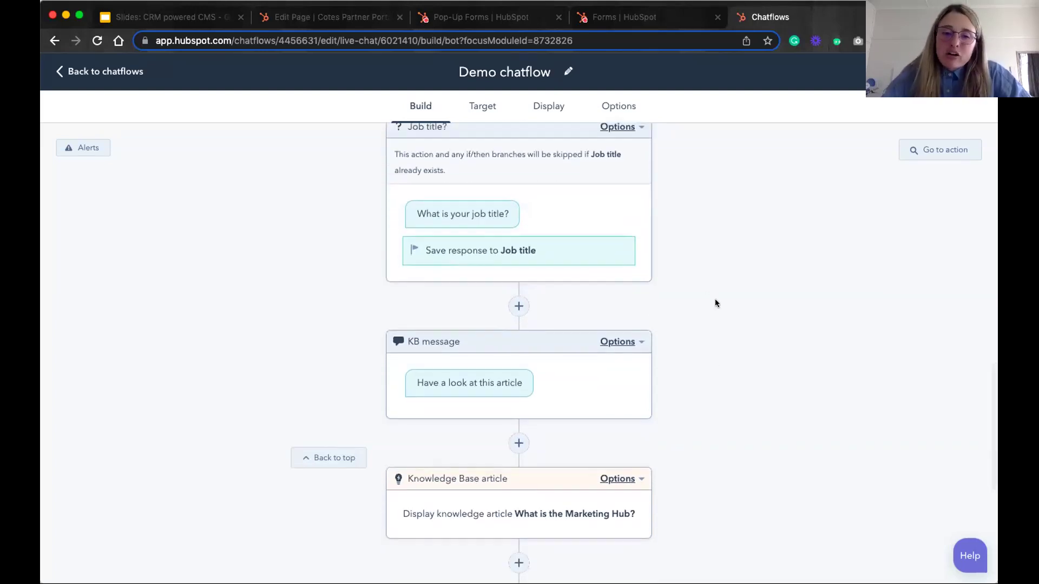
{"action": "scroll", "coordinate": [715, 303], "scroll_direction": "down", "scroll_amount": 1}
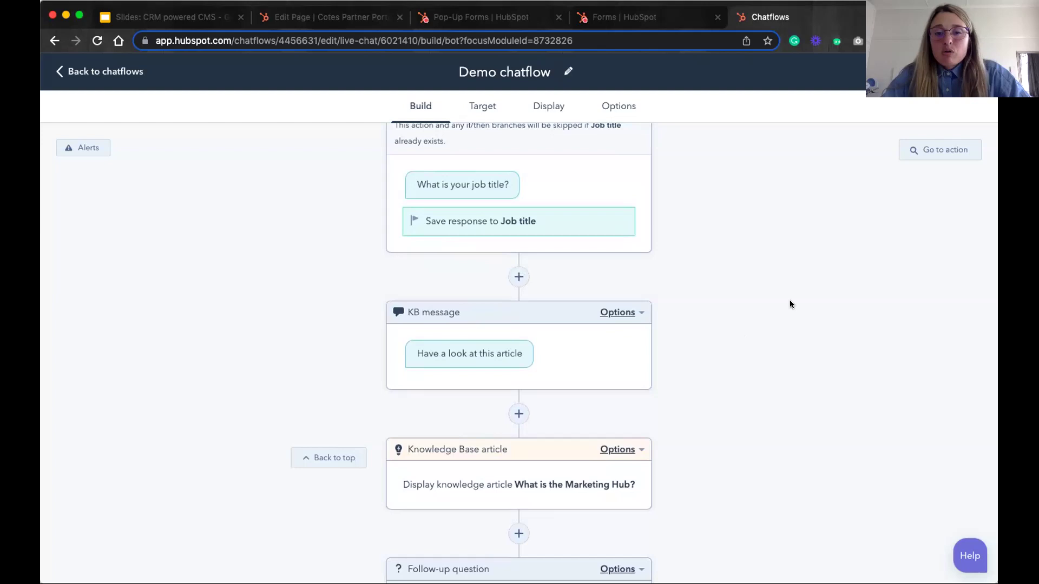
Switch to the "Sales Hub" response branch and examine its Set topic and Knowledge base search actions
{"action": "scroll", "coordinate": [772, 348], "scroll_direction": "up", "scroll_amount": 3}
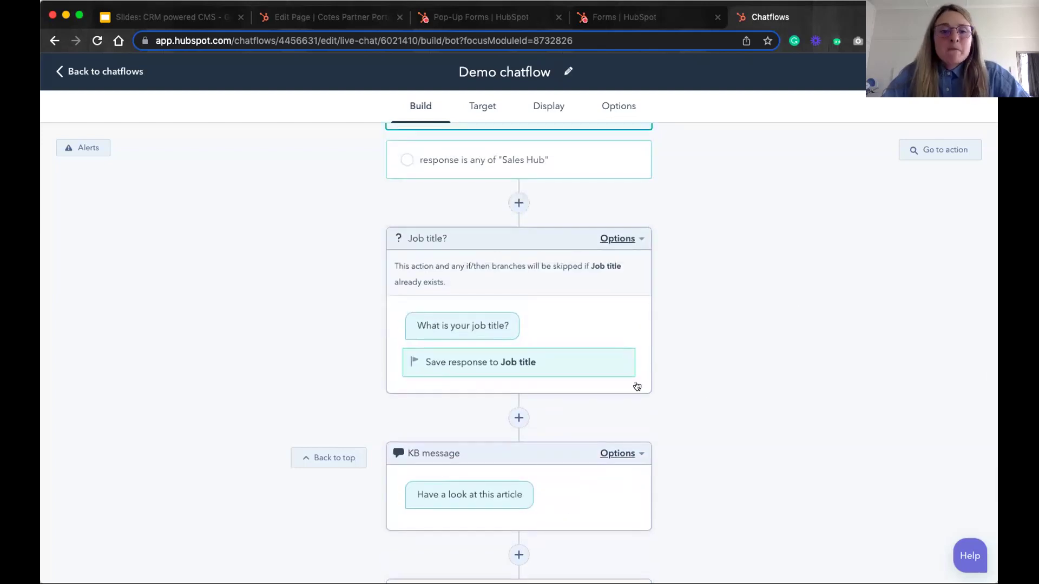
{"action": "scroll", "coordinate": [779, 364], "scroll_direction": "up", "scroll_amount": 6}
{"action": "scroll", "coordinate": [779, 366], "scroll_direction": "down", "scroll_amount": 1}
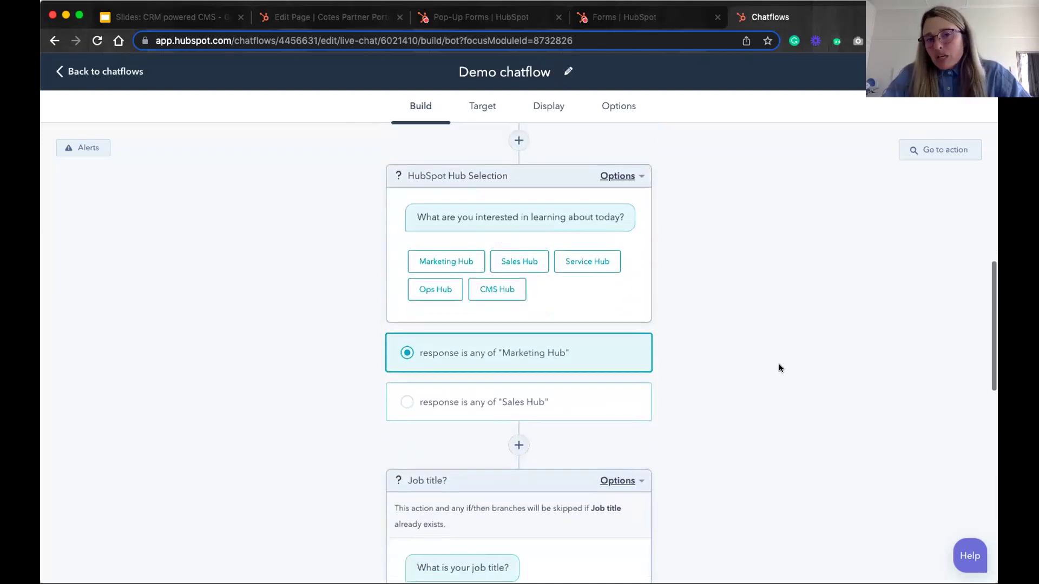
{"action": "scroll", "coordinate": [775, 362], "scroll_direction": "down", "scroll_amount": 1}
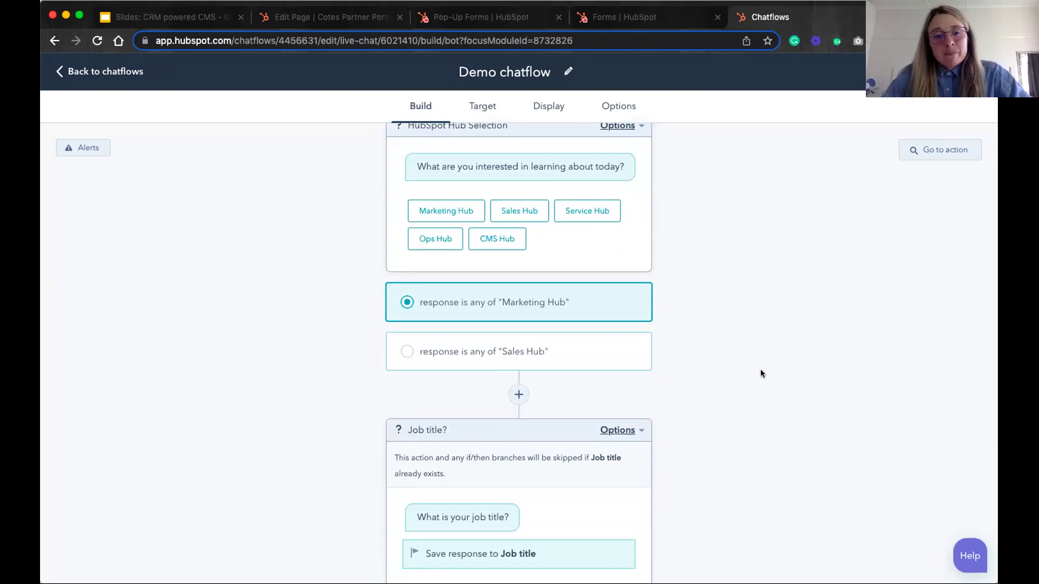
{"action": "left_click", "coordinate": [552, 339]}
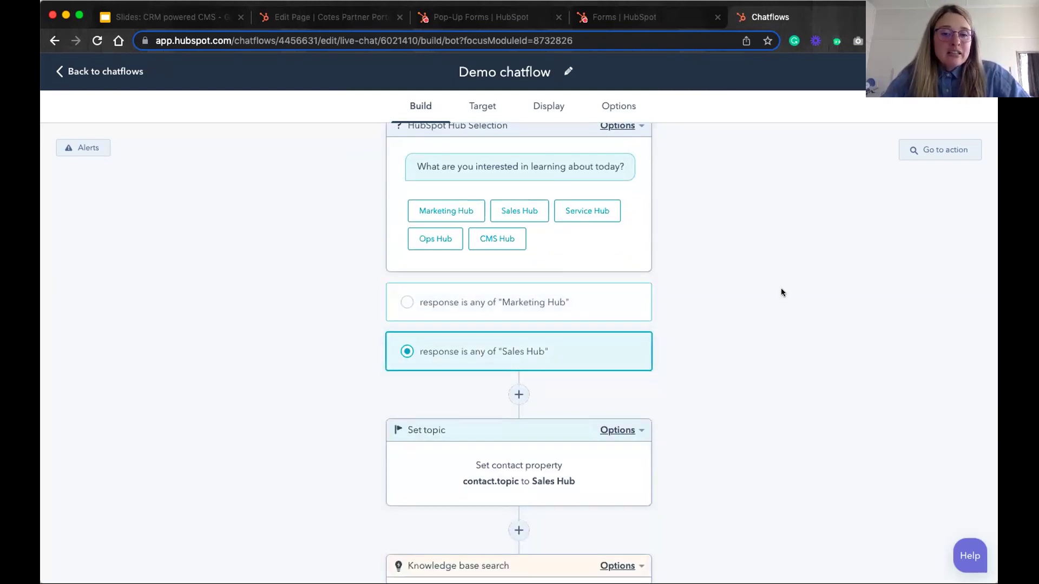
{"action": "scroll", "coordinate": [719, 349], "scroll_direction": "down", "scroll_amount": 3}
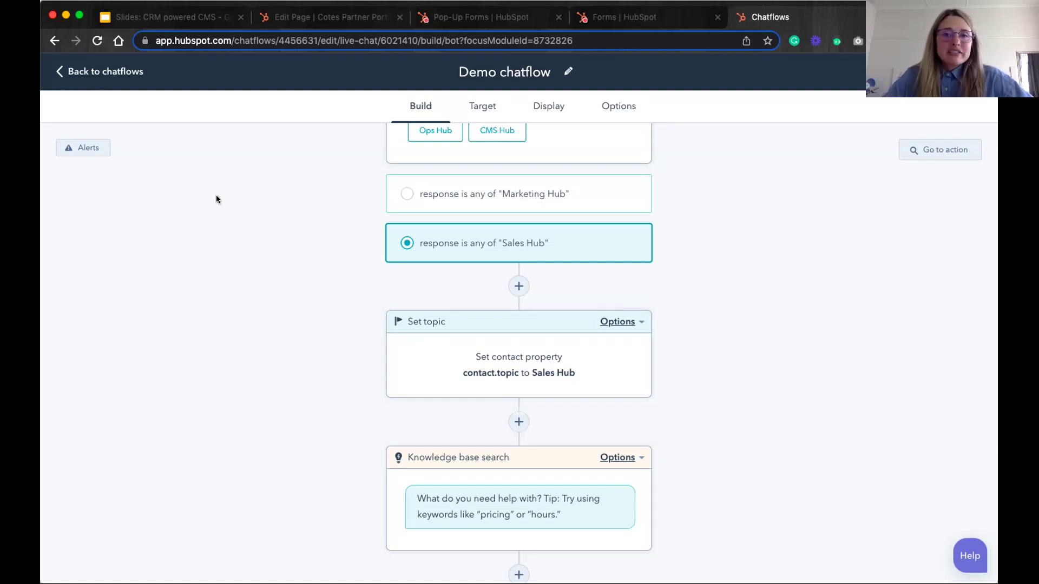
{"action": "scroll", "coordinate": [216, 196], "scroll_direction": "down", "scroll_amount": 2}
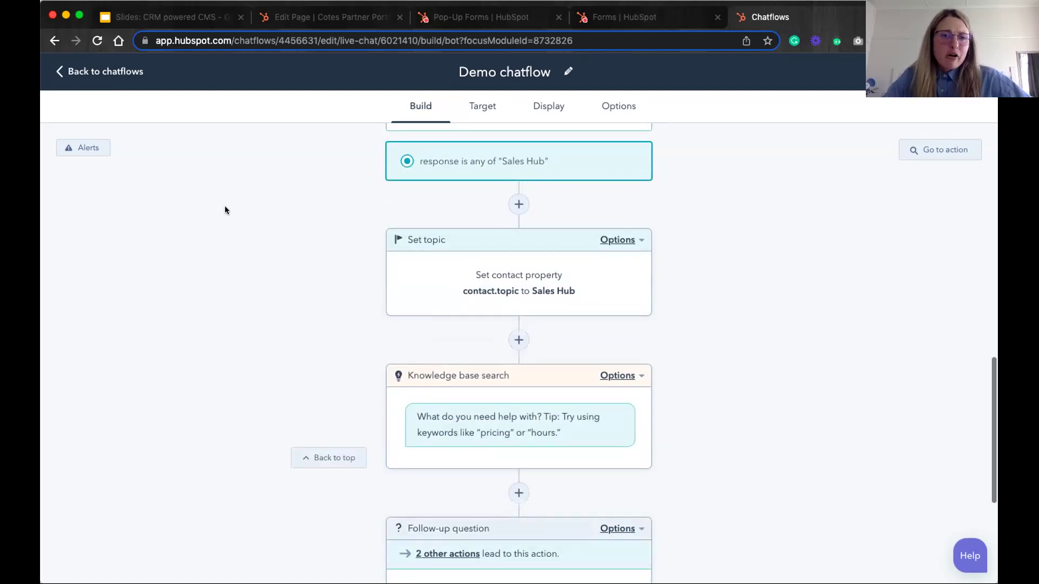
Switch to the CRM powered CMS presentation in Google Slides and start the slideshow on the Chatflows slide
{"action": "left_click", "coordinate": [162, 17]}
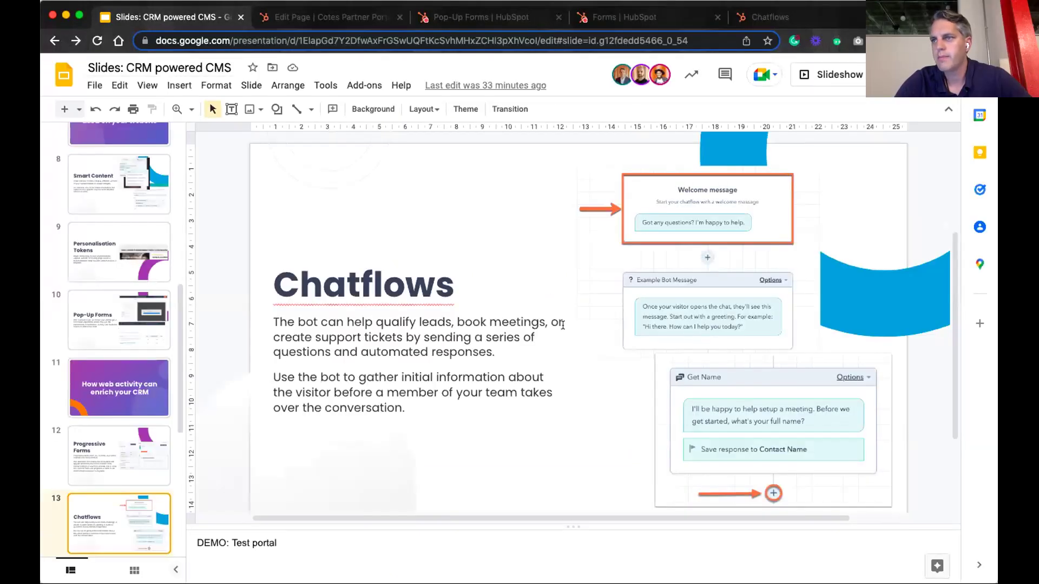
{"action": "left_click", "coordinate": [825, 78]}
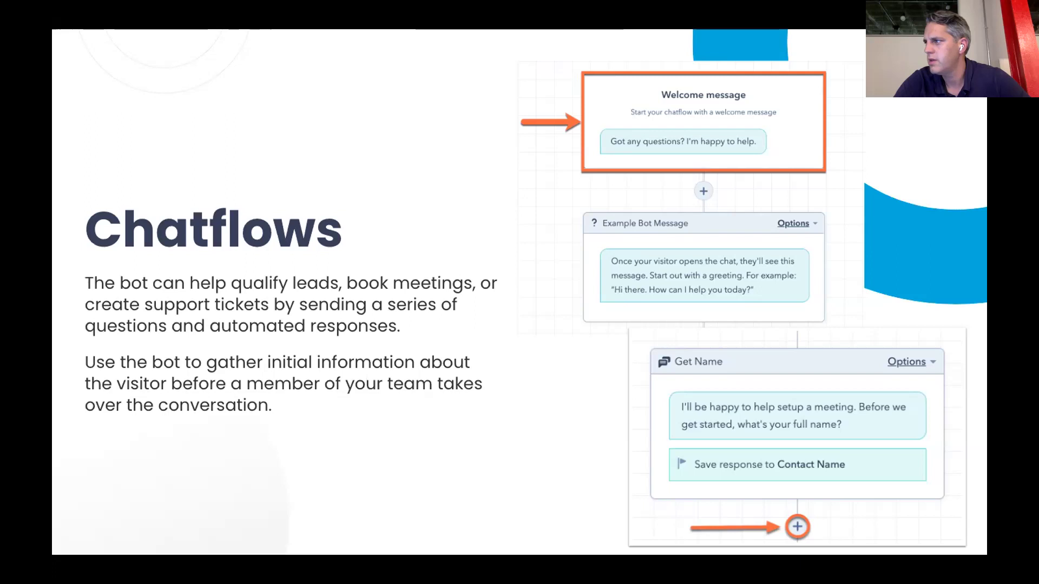
Return to the Demo chatflow in HubSpot and open the settings of the HubSpot Hub Selection action
{"action": "mouse_move", "coordinate": [762, 16]}
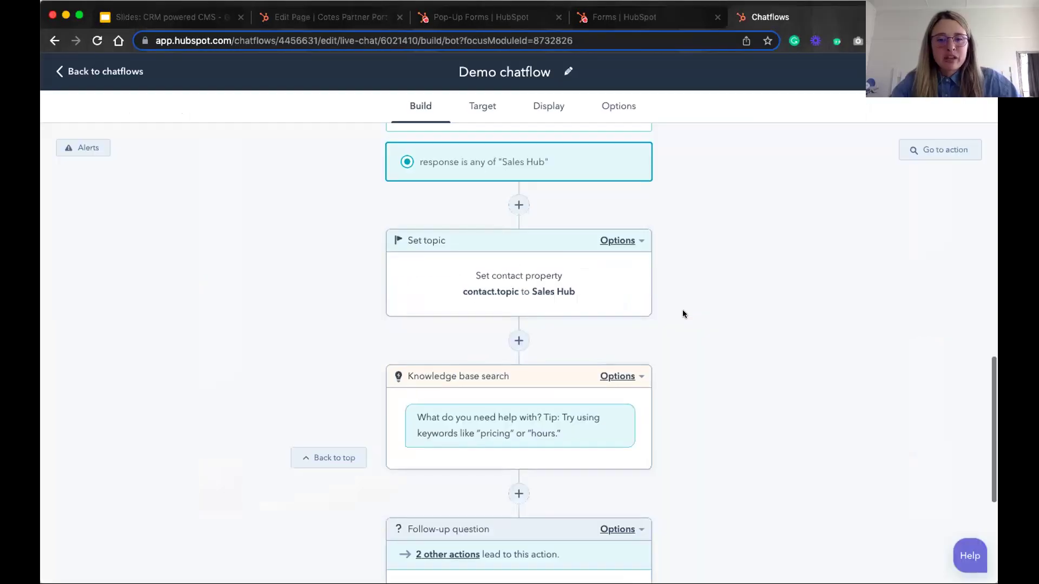
{"action": "scroll", "coordinate": [683, 311], "scroll_direction": "down", "scroll_amount": 5}
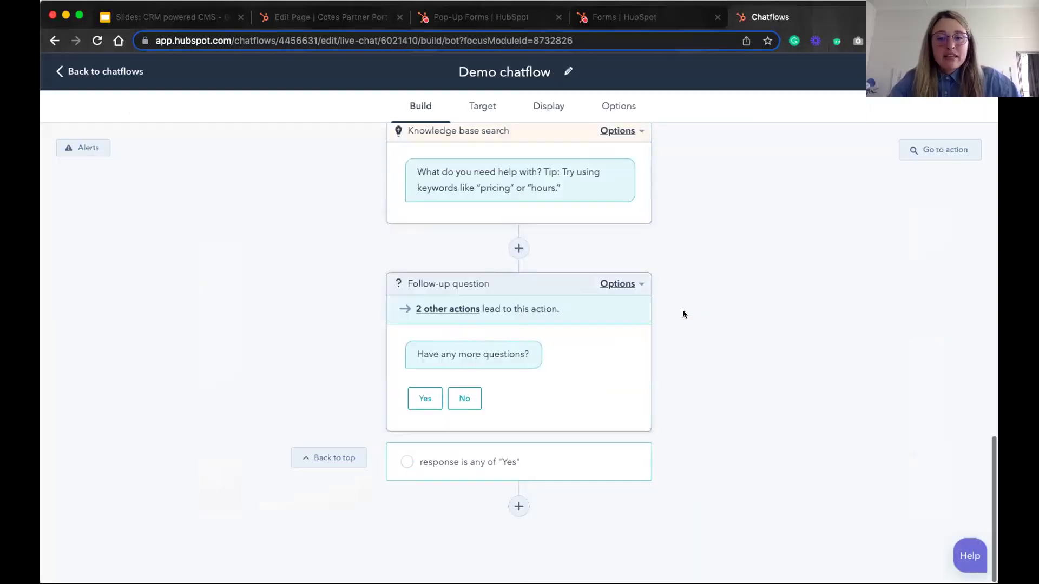
{"action": "scroll", "coordinate": [683, 314], "scroll_direction": "up", "scroll_amount": 10}
{"action": "scroll", "coordinate": [683, 313], "scroll_direction": "down", "scroll_amount": 4}
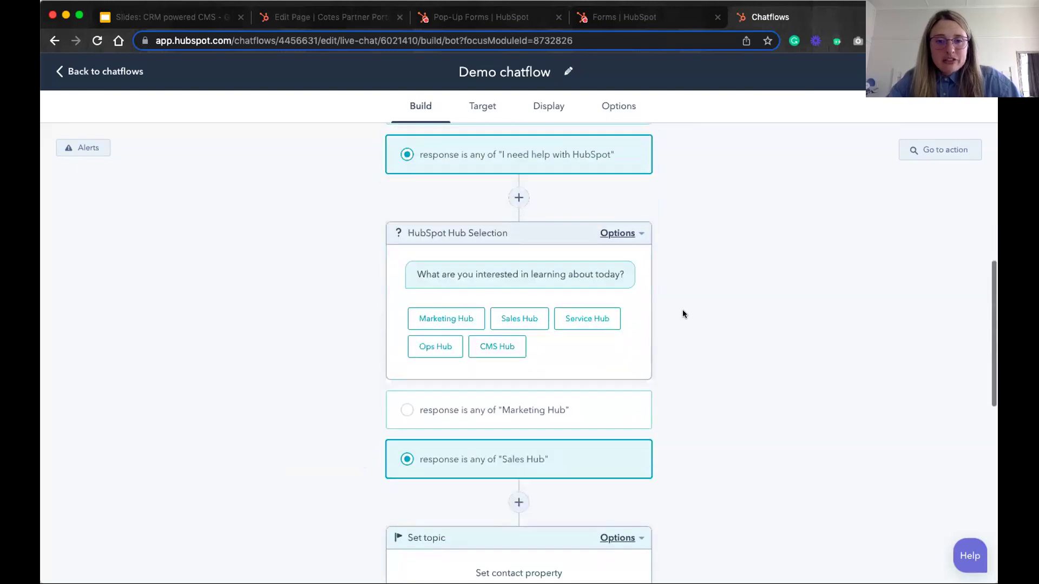
{"action": "left_click", "coordinate": [538, 320]}
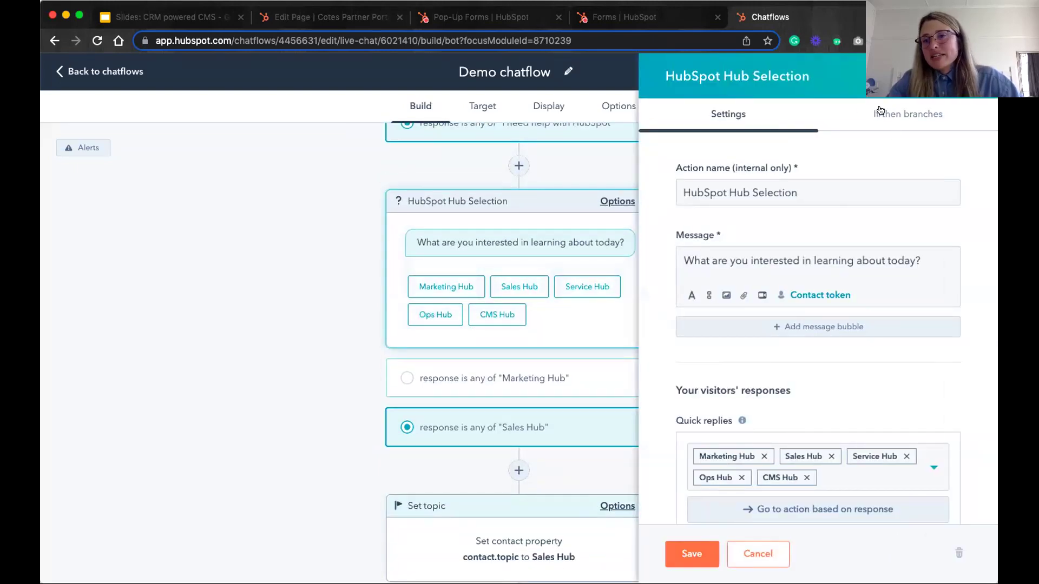
Examine the if/then branches and settings of the HubSpot Hub Selection action, and close it without saving
{"action": "left_click", "coordinate": [893, 117]}
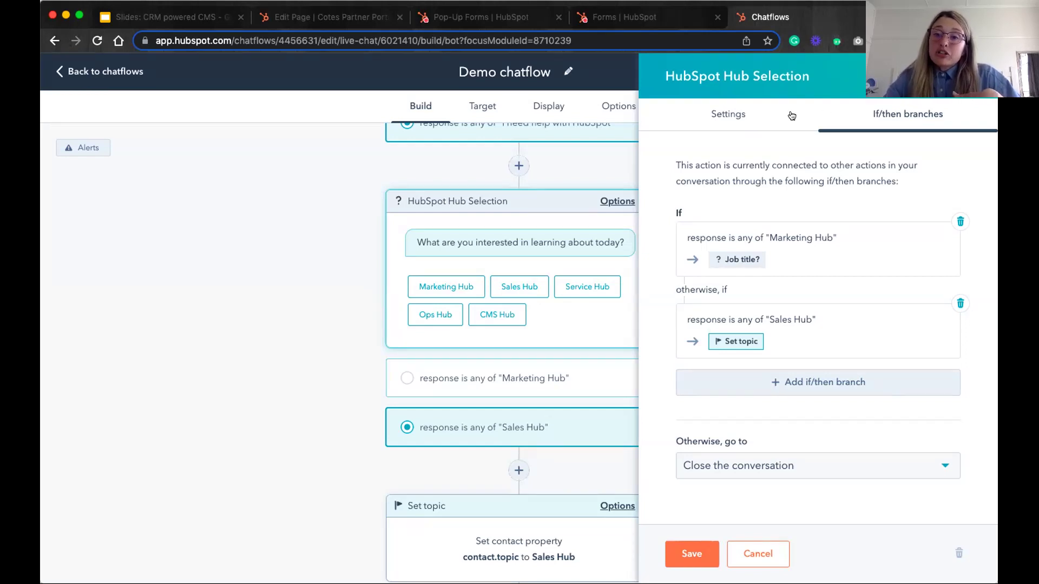
{"action": "left_click", "coordinate": [729, 115]}
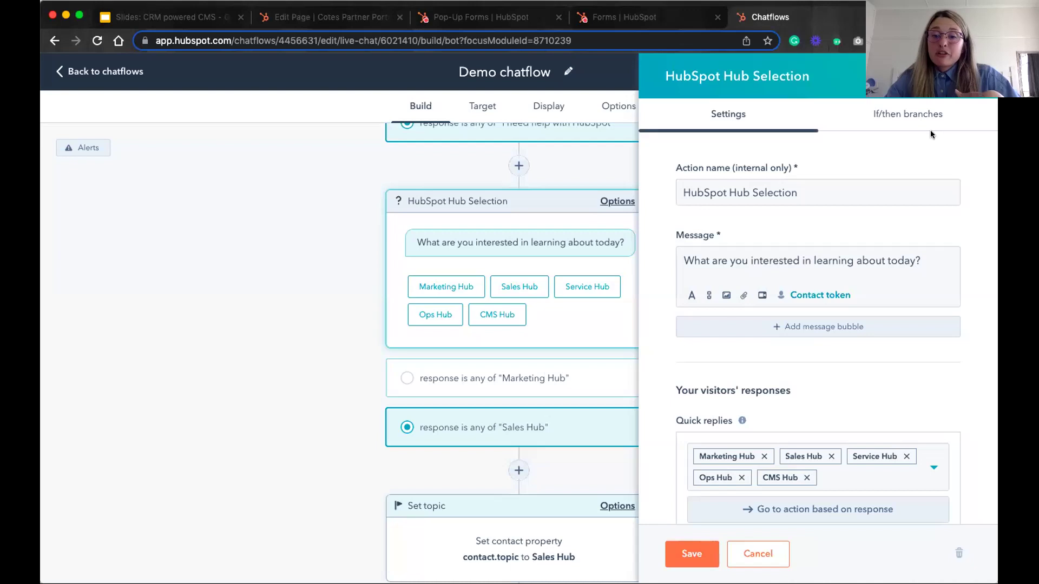
{"action": "key", "text": "Escape"}
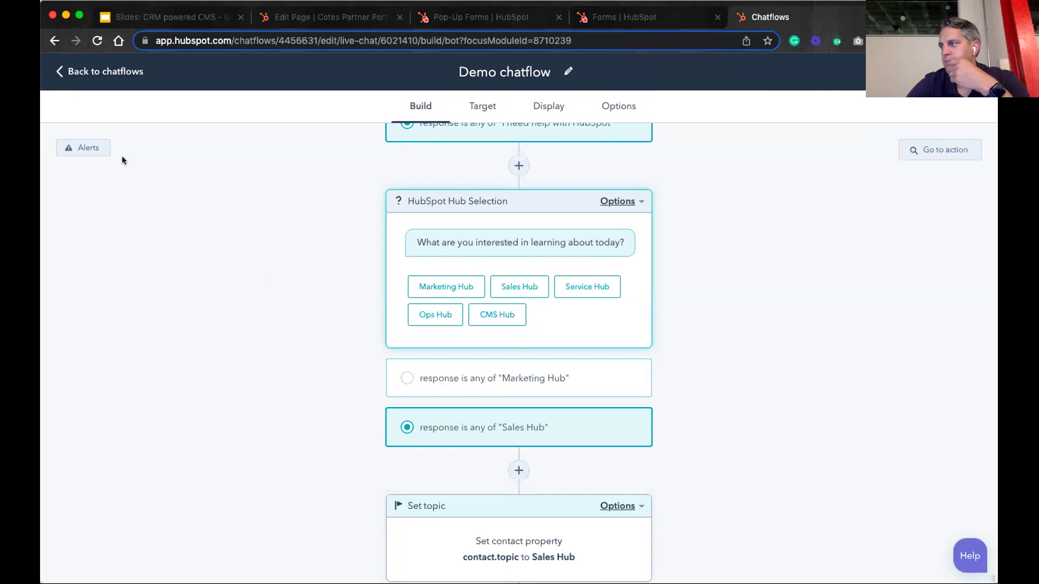
Switch to the CRM powered CMS presentation in Google Slides and present the Chatflows slide full screen
{"action": "left_click", "coordinate": [183, 20]}
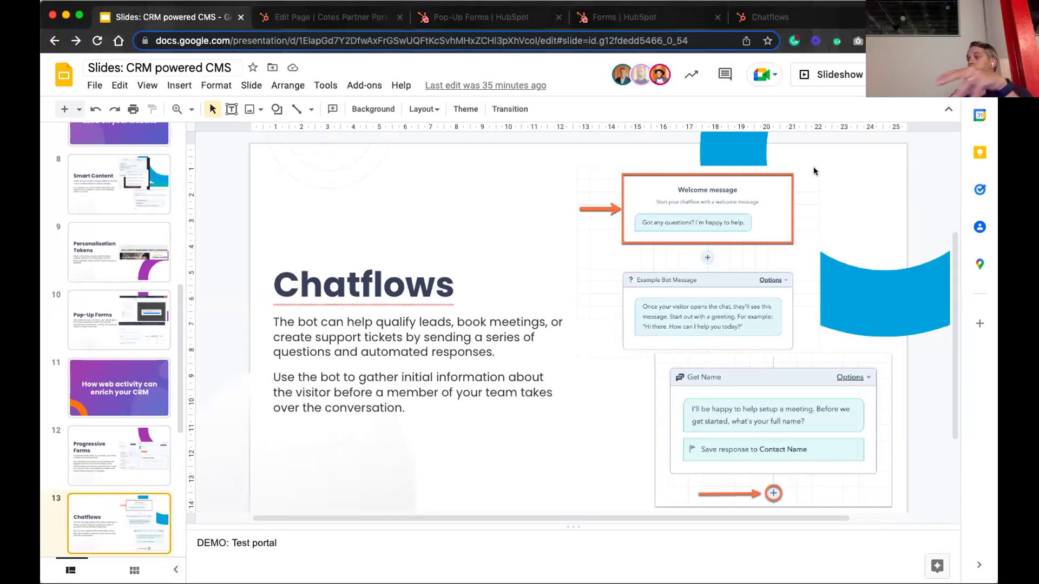
{"action": "key", "text": "super+Return"}
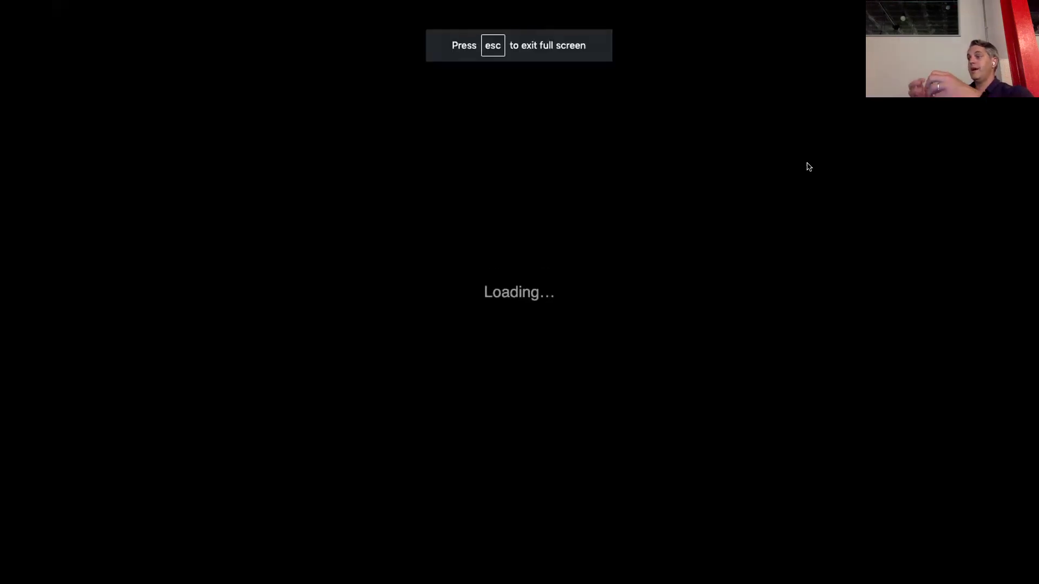
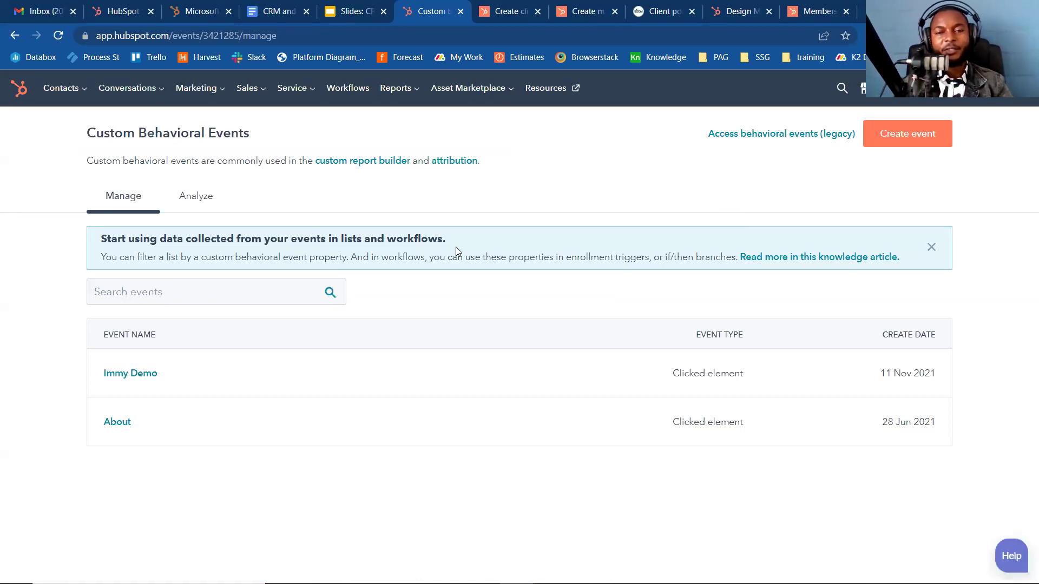
Open the tracking options for a new custom behavioral event and examine the clicked element article's section on finding an element's ID
{"action": "left_click", "coordinate": [908, 134]}
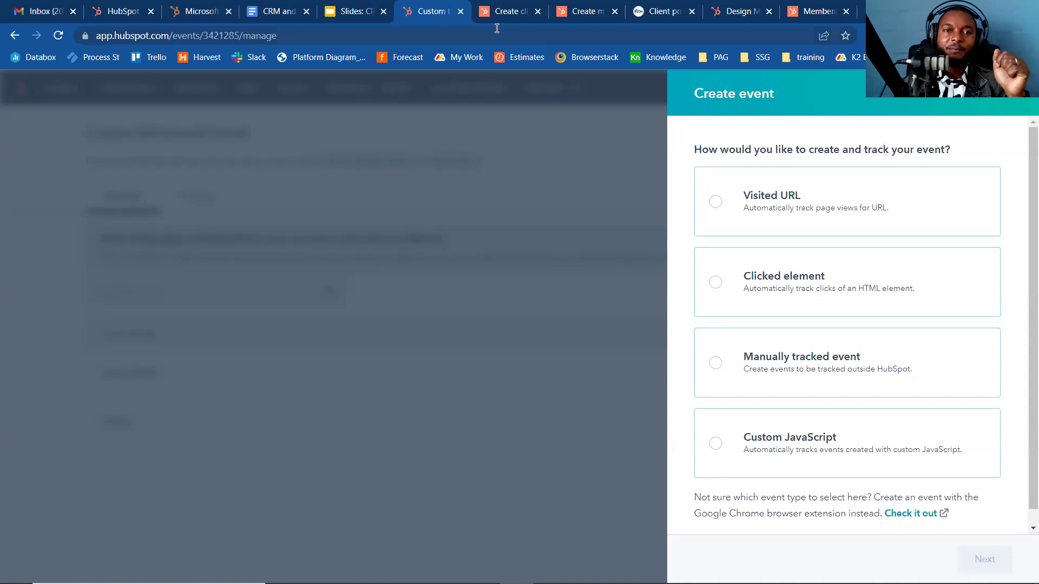
{"action": "left_click", "coordinate": [495, 12]}
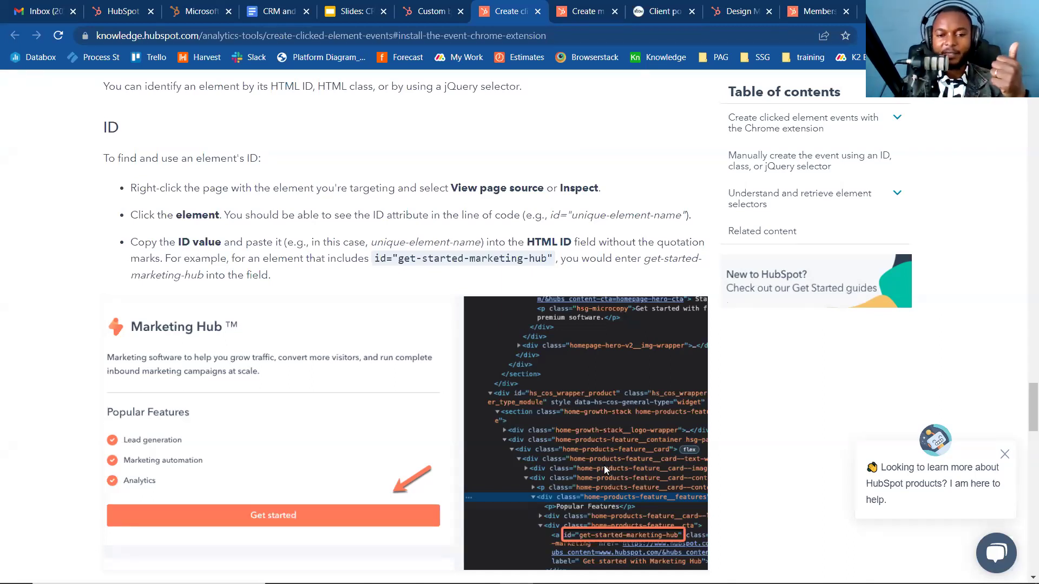
{"action": "scroll", "coordinate": [604, 461], "scroll_direction": "down", "scroll_amount": 1}
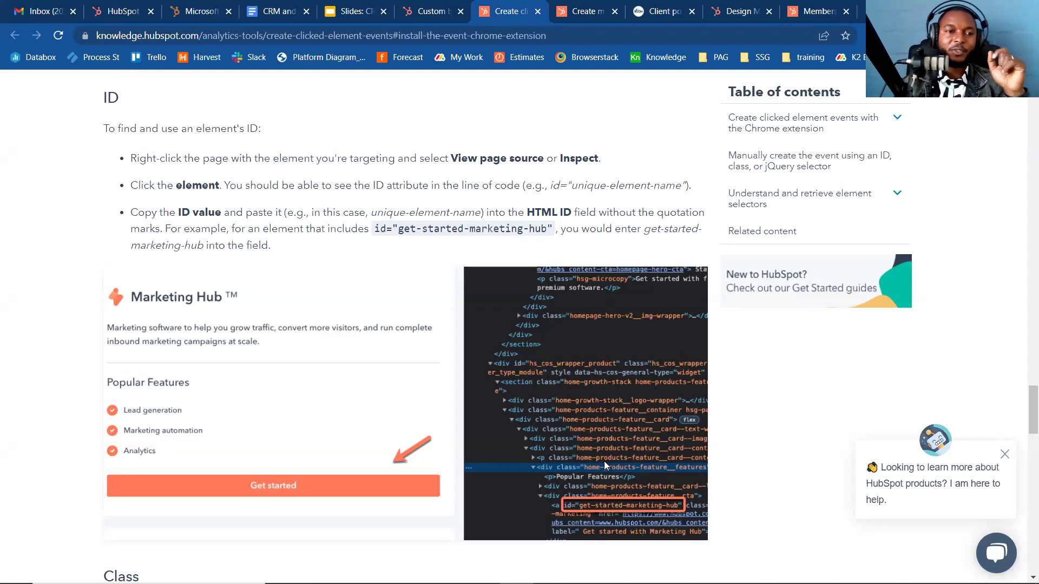
{"action": "scroll", "coordinate": [604, 461], "scroll_direction": "down", "scroll_amount": 1}
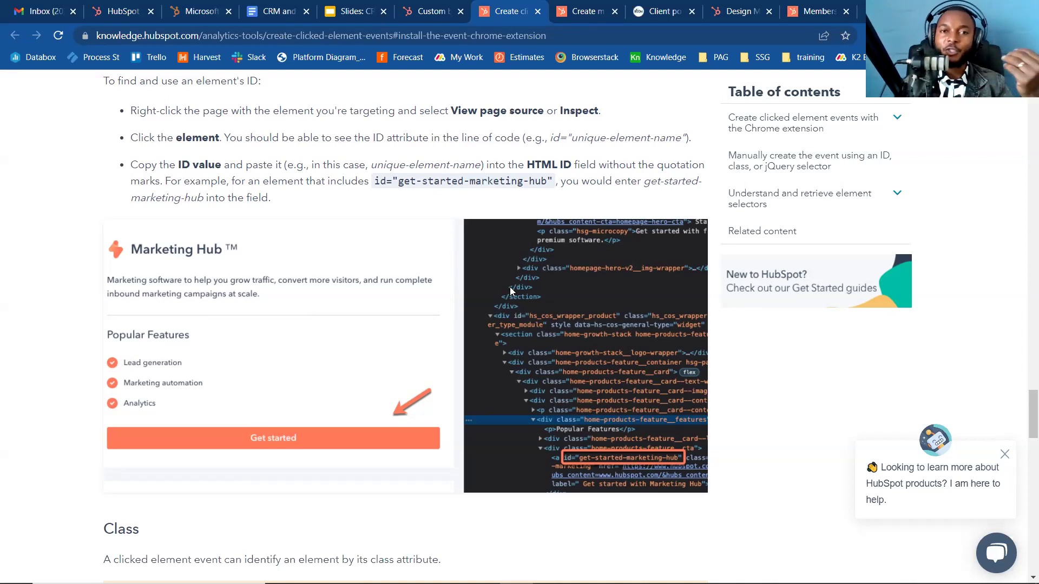
Switch to the custom behavioral events article and examine how workflows use the "Delay until event happens" action
{"action": "left_click", "coordinate": [578, 22]}
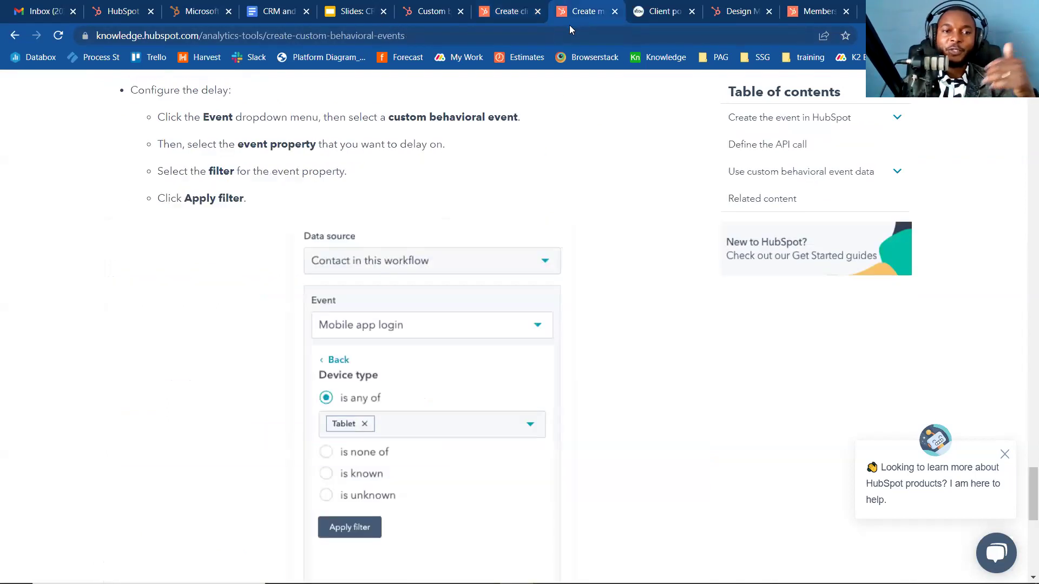
{"action": "scroll", "coordinate": [549, 250], "scroll_direction": "up", "scroll_amount": 7}
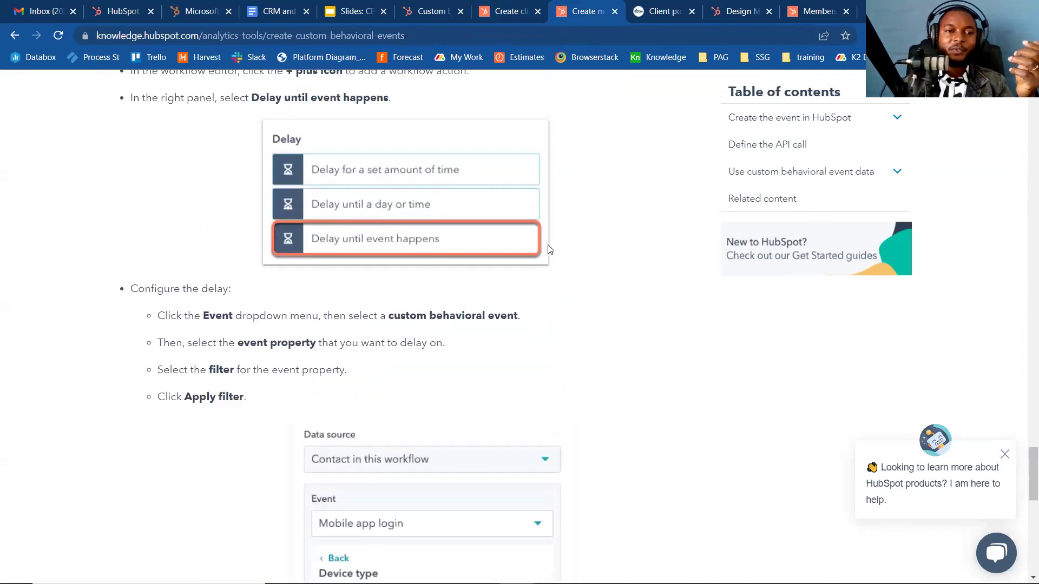
{"action": "scroll", "coordinate": [549, 249], "scroll_direction": "down", "scroll_amount": 1}
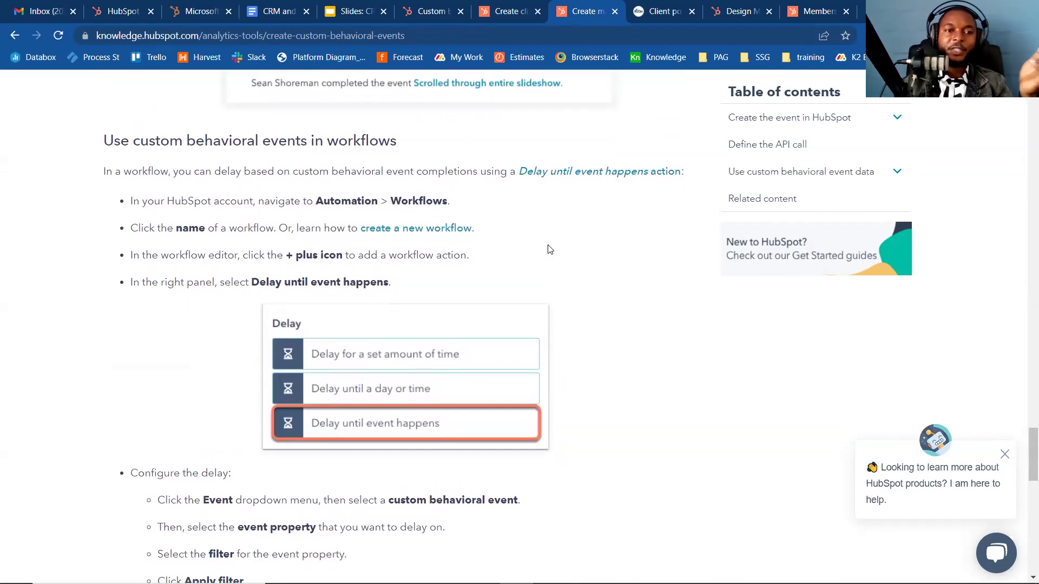
{"action": "scroll", "coordinate": [550, 250], "scroll_direction": "up", "scroll_amount": 2}
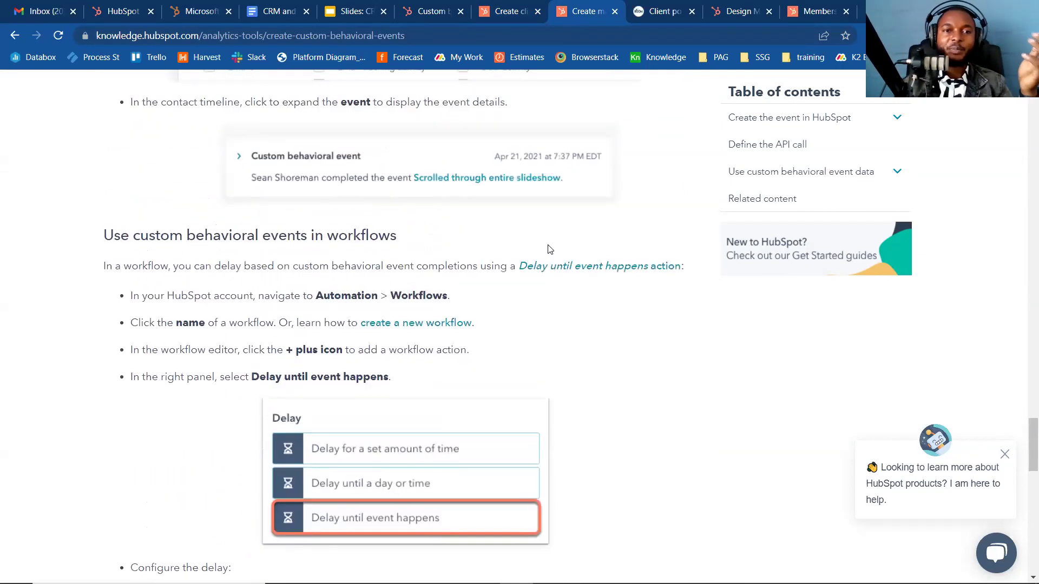
{"action": "scroll", "coordinate": [549, 249], "scroll_direction": "down", "scroll_amount": 1}
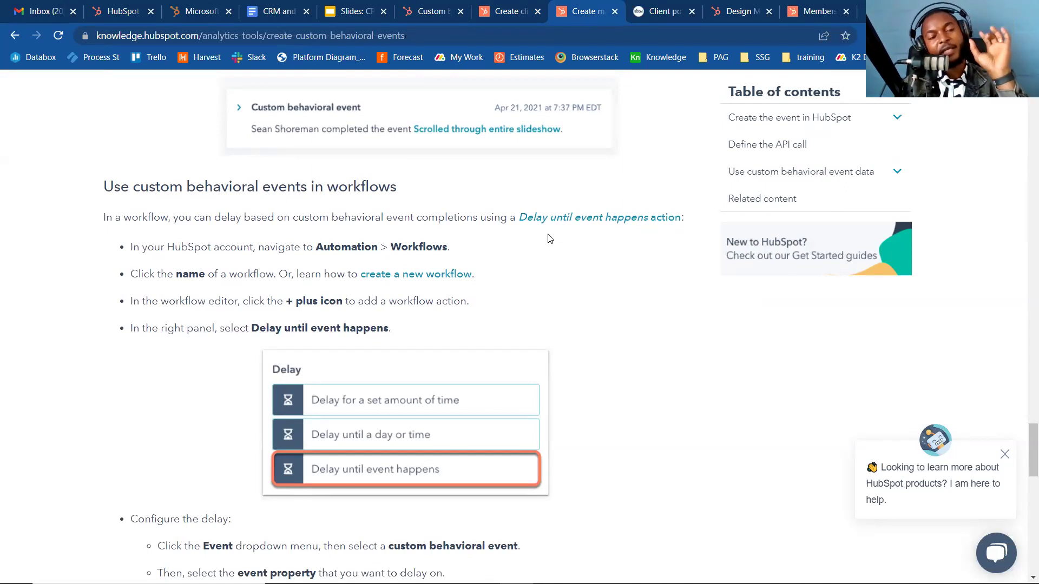
{"action": "scroll", "coordinate": [549, 239], "scroll_direction": "down", "scroll_amount": 1}
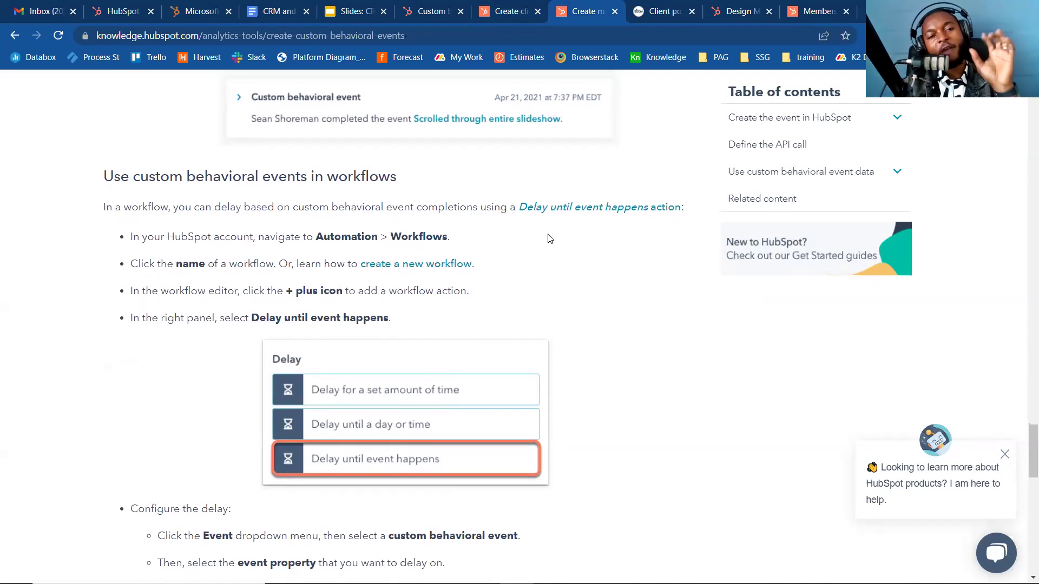
{"action": "scroll", "coordinate": [547, 227], "scroll_direction": "down", "scroll_amount": 1}
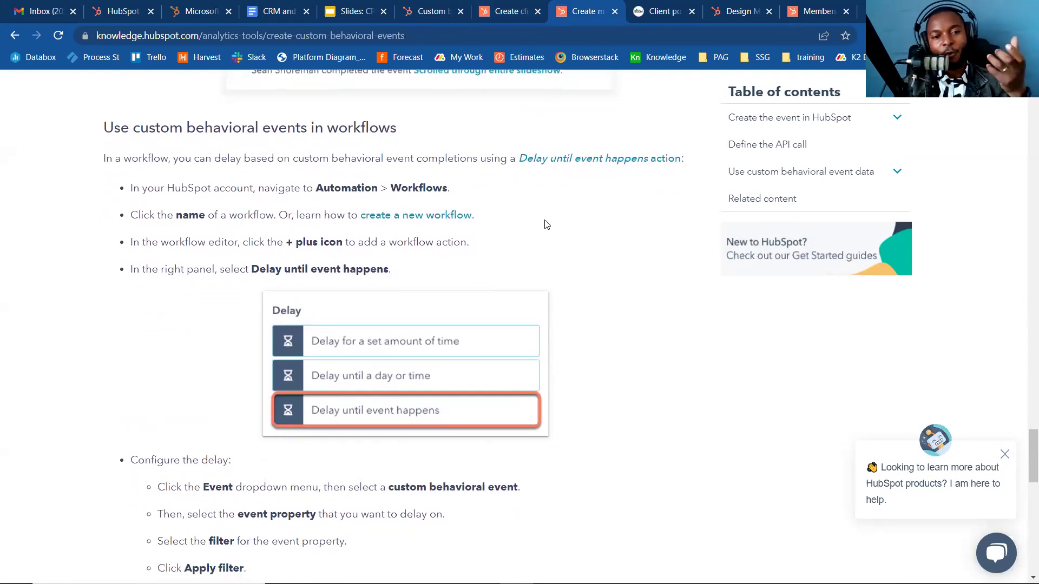
{"action": "scroll", "coordinate": [545, 223], "scroll_direction": "down", "scroll_amount": 1}
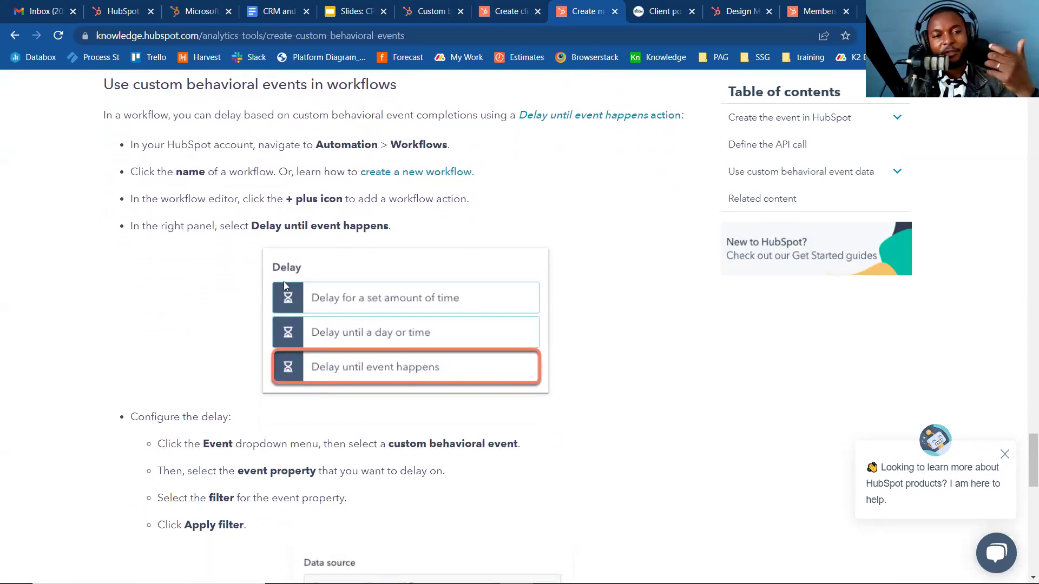
Examine the article's delay configuration instructions and the Mobile app login example filtered by device type
{"action": "scroll", "coordinate": [320, 305], "scroll_direction": "down", "scroll_amount": 1}
{"action": "scroll", "coordinate": [321, 306], "scroll_direction": "down", "scroll_amount": 5}
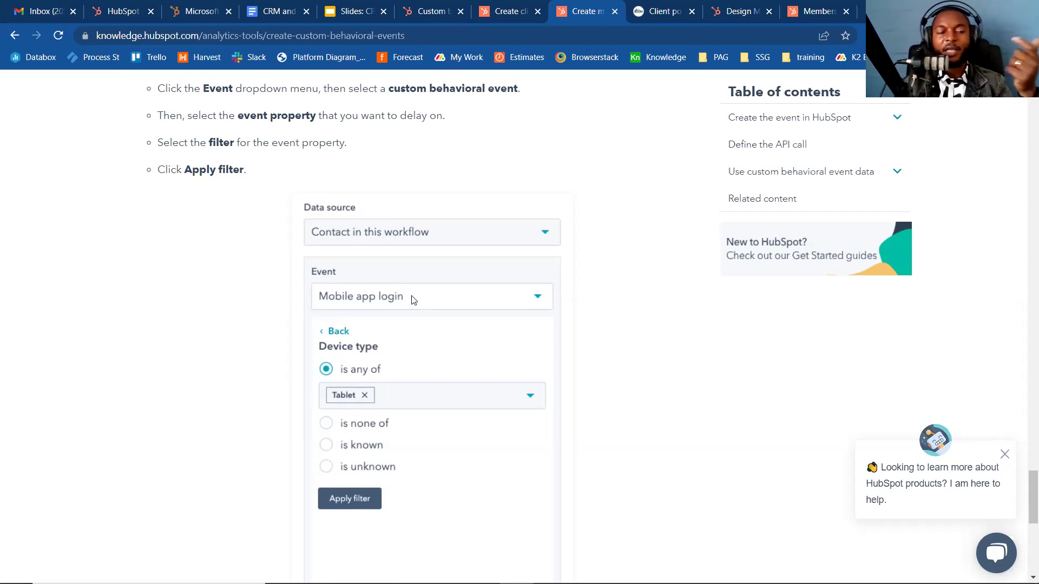
{"action": "scroll", "coordinate": [414, 300], "scroll_direction": "down", "scroll_amount": 1}
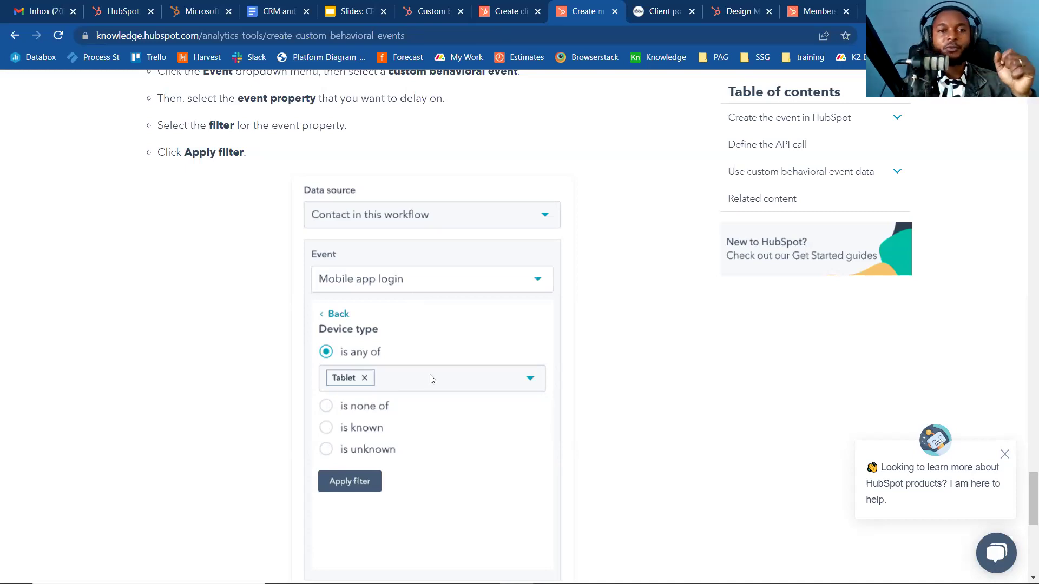
{"action": "scroll", "coordinate": [429, 355], "scroll_direction": "down", "scroll_amount": 1}
{"action": "scroll", "coordinate": [431, 355], "scroll_direction": "down", "scroll_amount": 1}
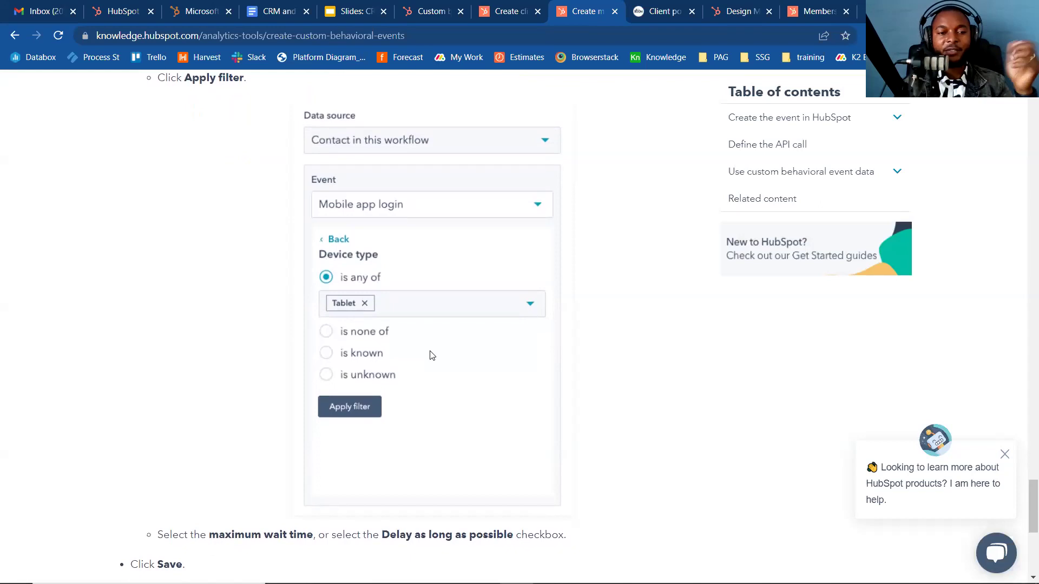
{"action": "scroll", "coordinate": [431, 355], "scroll_direction": "down", "scroll_amount": 1}
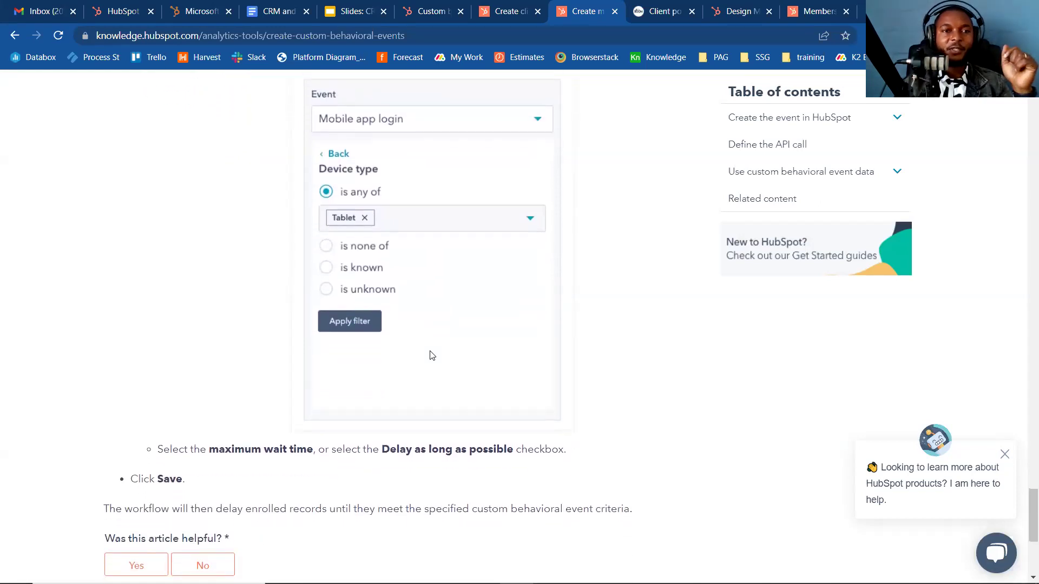
{"action": "scroll", "coordinate": [431, 355], "scroll_direction": "up", "scroll_amount": 2}
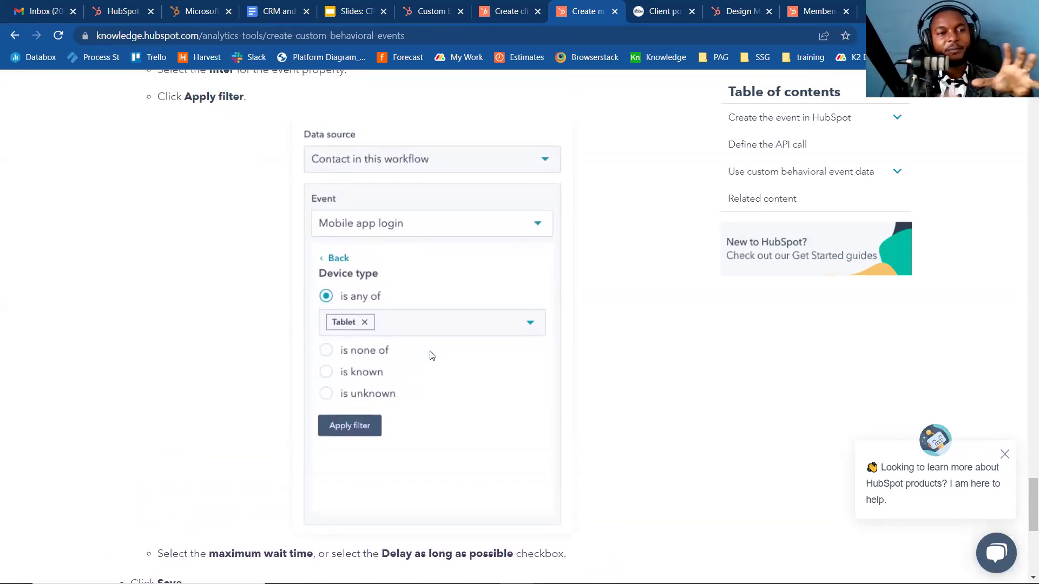
{"action": "scroll", "coordinate": [431, 355], "scroll_direction": "up", "scroll_amount": 2}
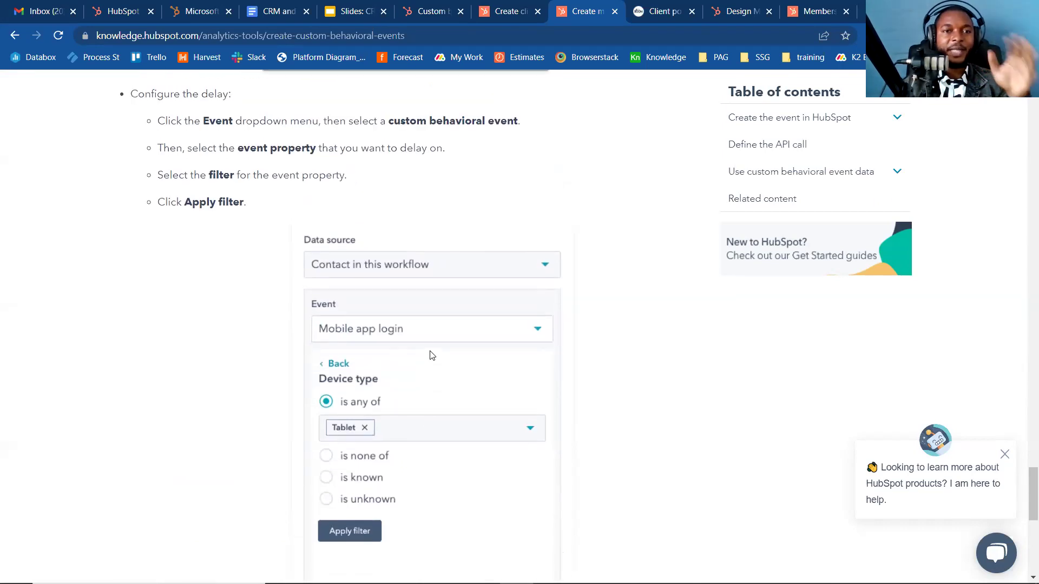
{"action": "scroll", "coordinate": [417, 226], "scroll_direction": "up", "scroll_amount": 1}
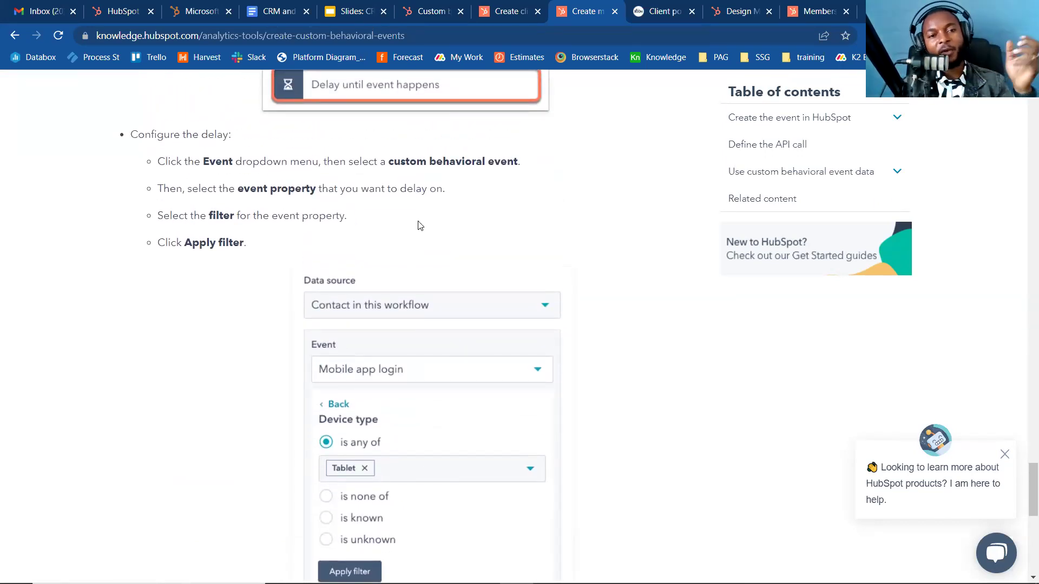
{"action": "scroll", "coordinate": [418, 226], "scroll_direction": "up", "scroll_amount": 1}
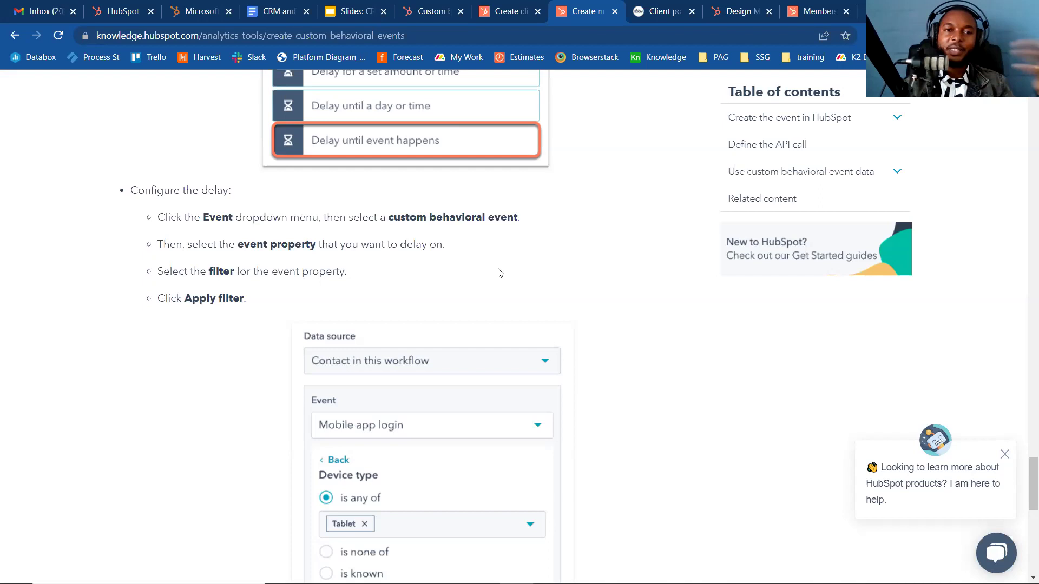
{"action": "scroll", "coordinate": [501, 273], "scroll_direction": "down", "scroll_amount": 1}
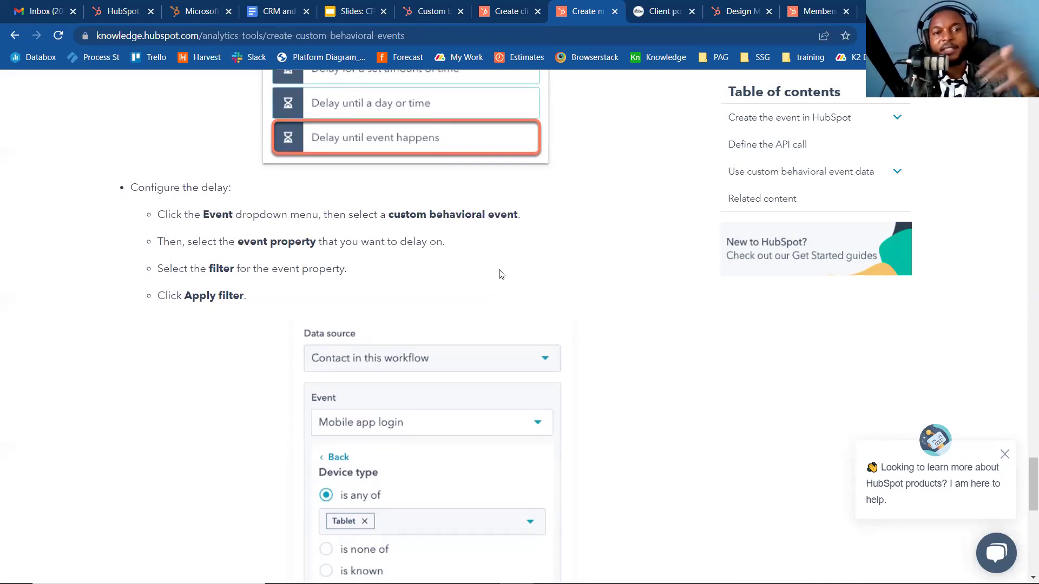
{"action": "scroll", "coordinate": [654, 378], "scroll_direction": "down", "scroll_amount": 1}
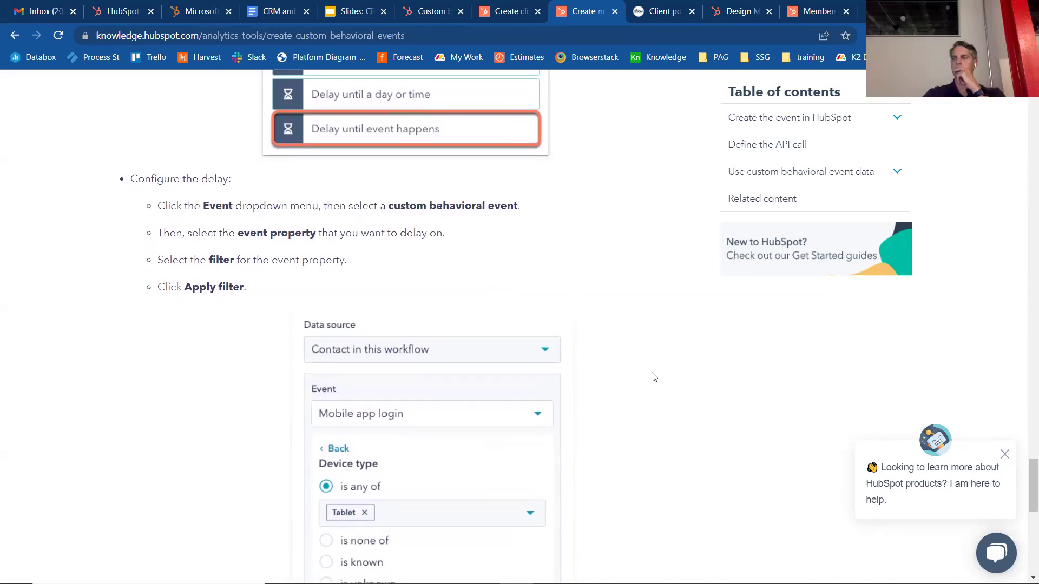
{"action": "scroll", "coordinate": [654, 378], "scroll_direction": "up", "scroll_amount": 1}
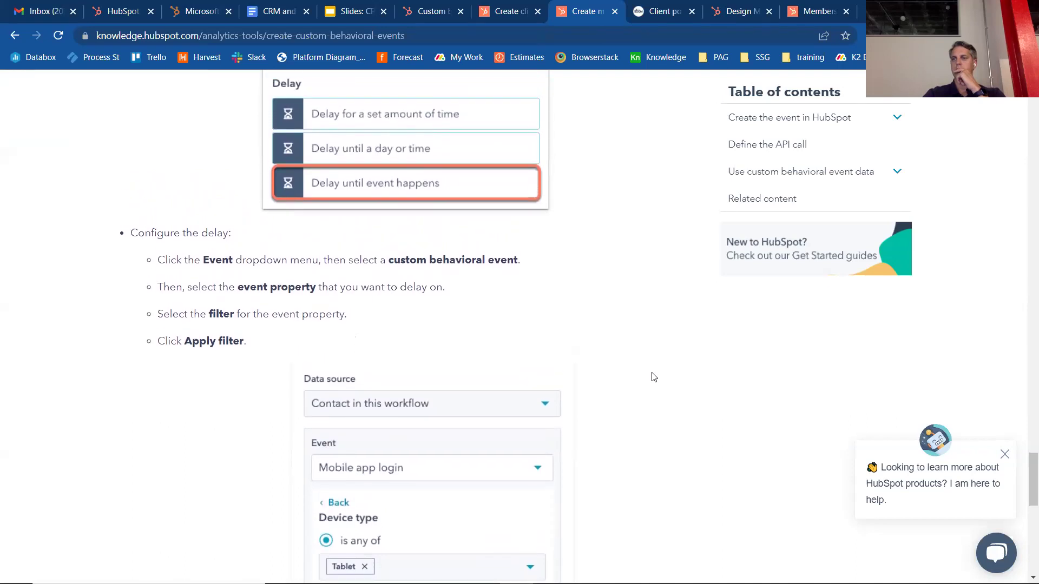
{"action": "scroll", "coordinate": [654, 377], "scroll_direction": "up", "scroll_amount": 1}
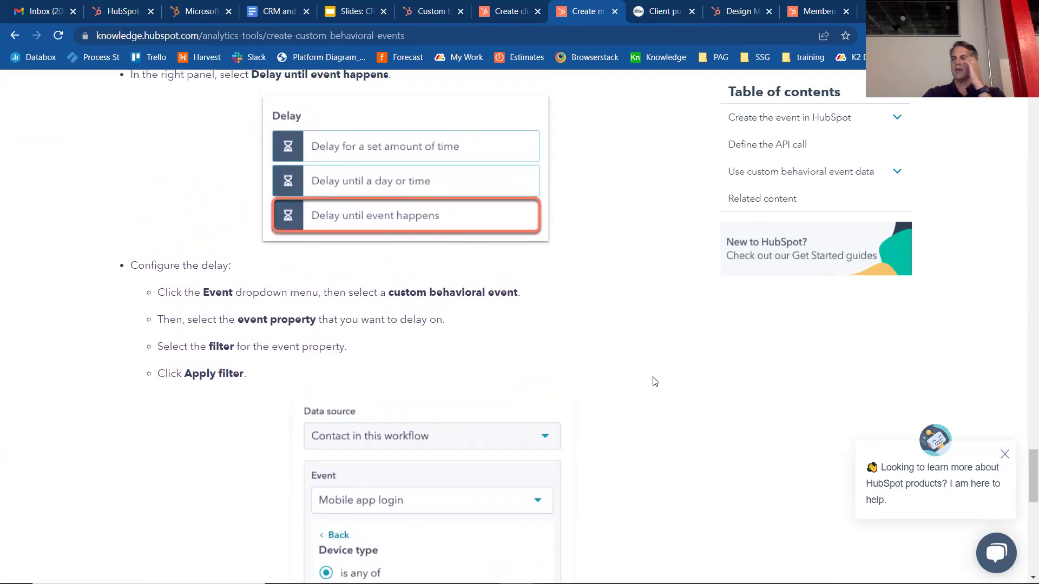
{"action": "scroll", "coordinate": [653, 377], "scroll_direction": "up", "scroll_amount": 1}
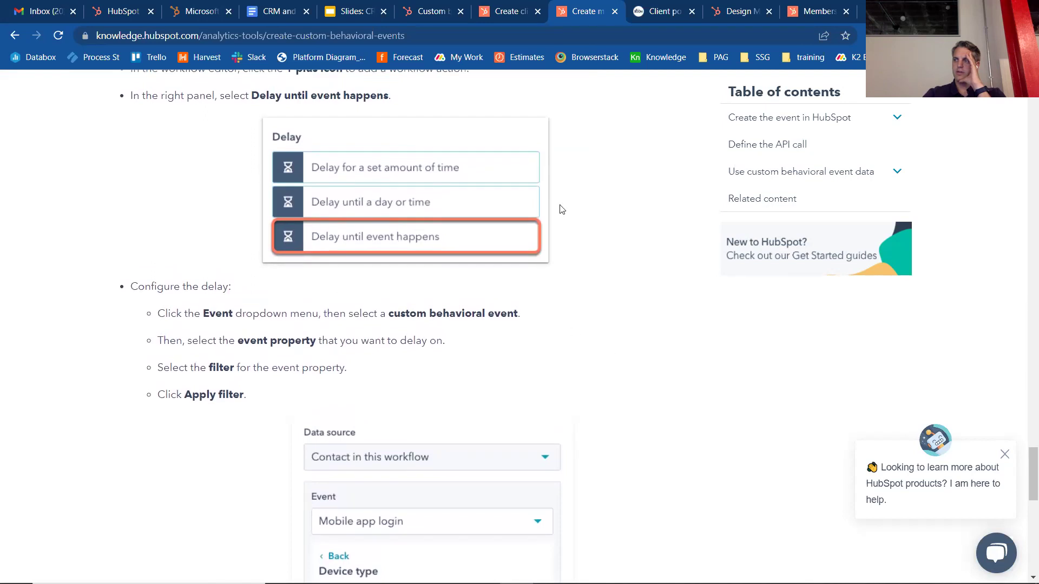
Return to the clicked element article, examine its Class and jQuery selector sections, and highlight the example link code before switching back to Custom Behavioral Events
{"action": "left_click", "coordinate": [498, 25]}
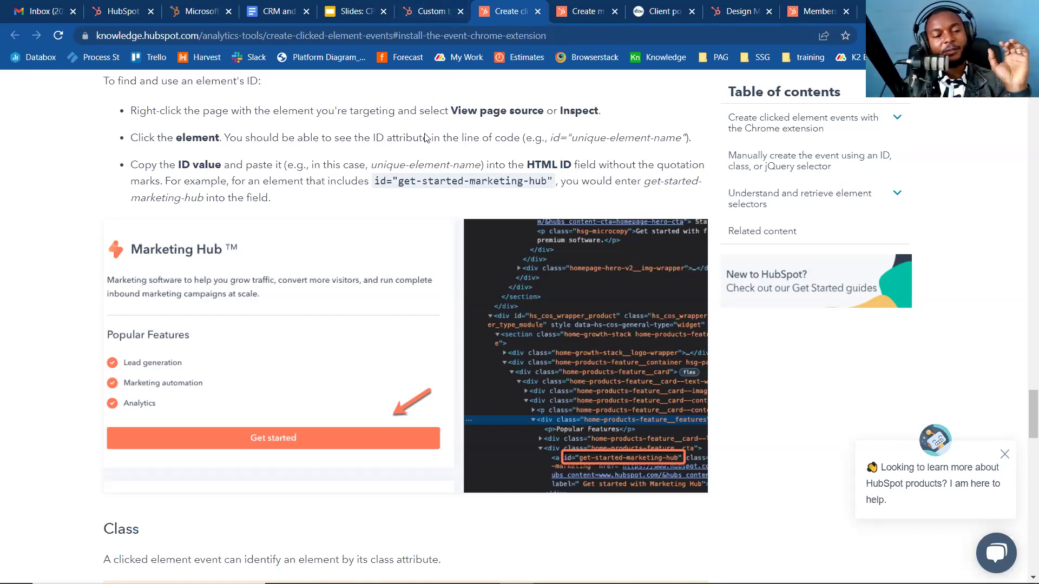
{"action": "scroll", "coordinate": [429, 299], "scroll_direction": "down", "scroll_amount": 1}
{"action": "scroll", "coordinate": [429, 299], "scroll_direction": "down", "scroll_amount": 12}
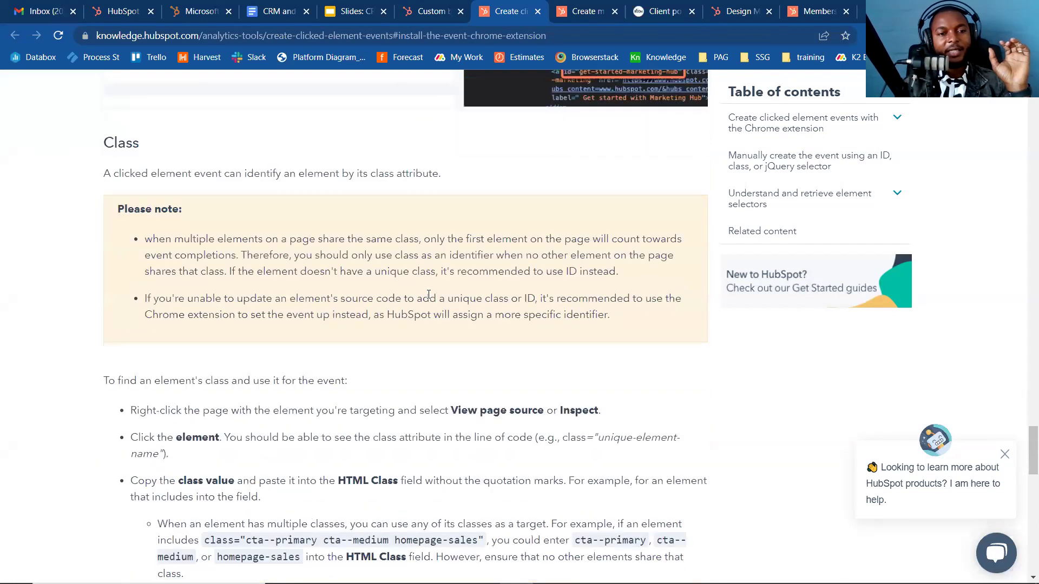
{"action": "scroll", "coordinate": [430, 299], "scroll_direction": "down", "scroll_amount": 5}
{"action": "scroll", "coordinate": [429, 295], "scroll_direction": "up", "scroll_amount": 1}
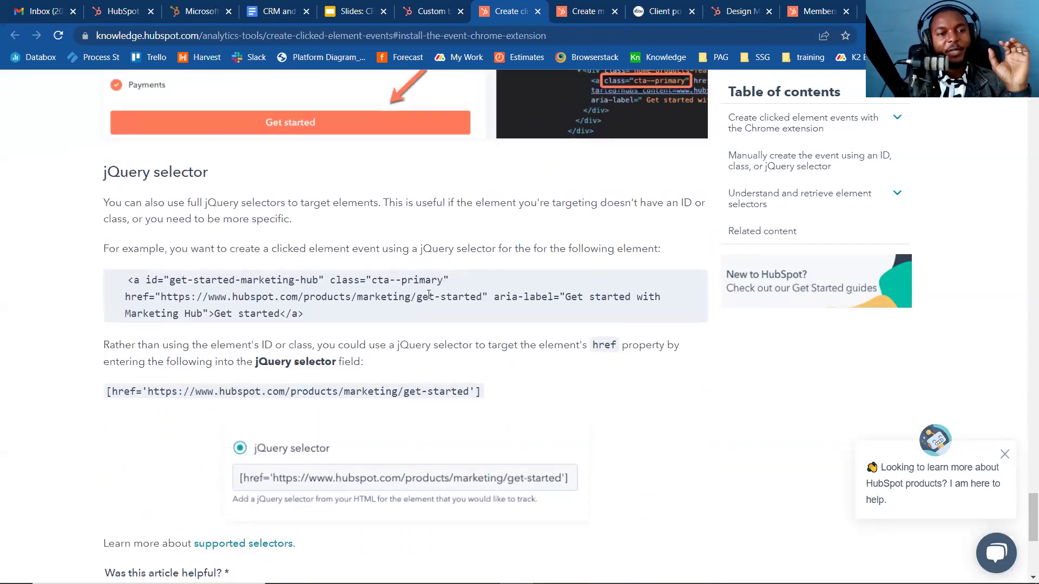
{"action": "scroll", "coordinate": [429, 295], "scroll_direction": "up", "scroll_amount": 1}
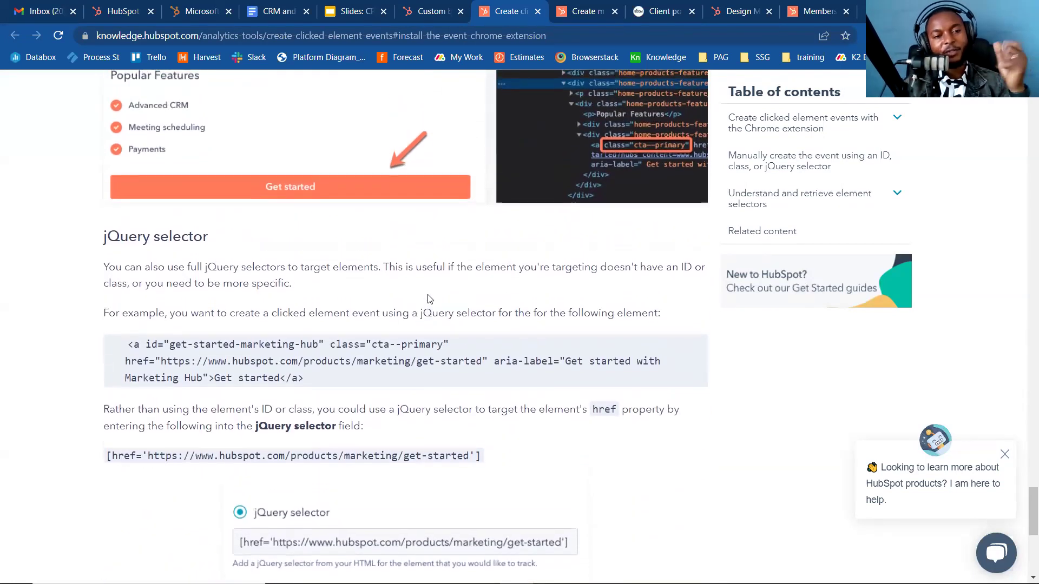
{"action": "left_click_drag", "start_coordinate": [309, 376], "coordinate": [120, 348]}
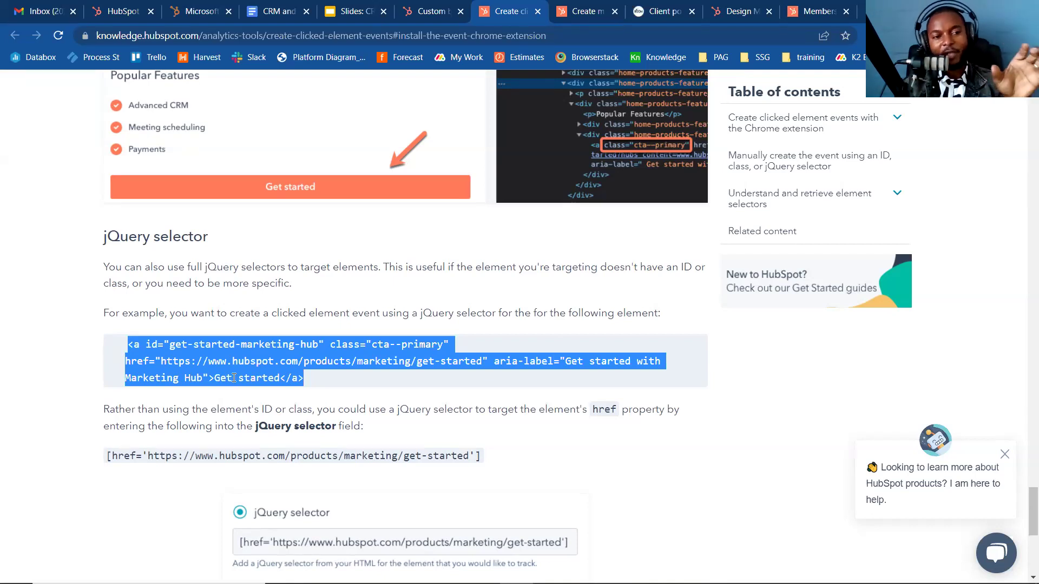
{"action": "left_click", "coordinate": [411, 23]}
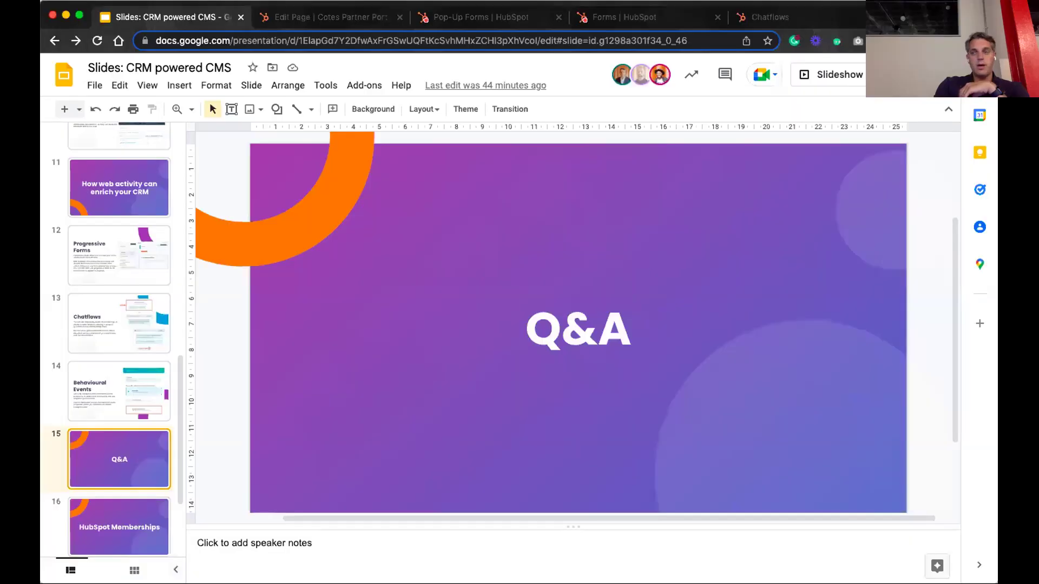
Start the CRM powered CMS slideshow on the Q&A slide
{"action": "left_click", "coordinate": [831, 74]}
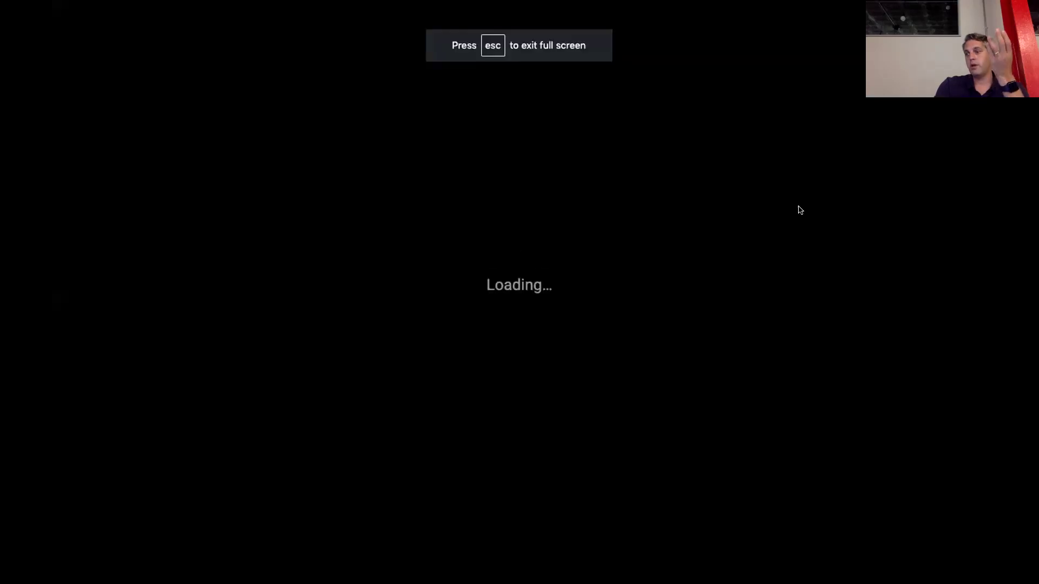